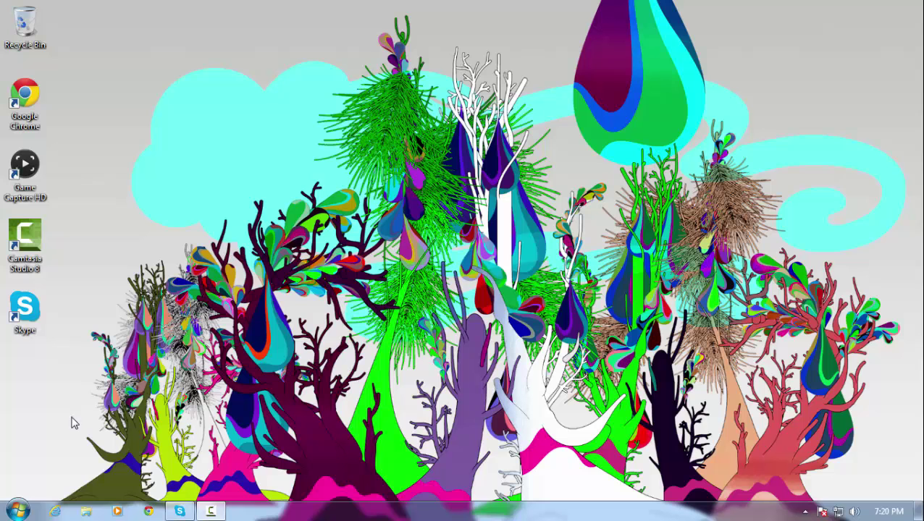
- Preview the finished Untitled banner image from the Downloads folder, then close it
click(86, 511)
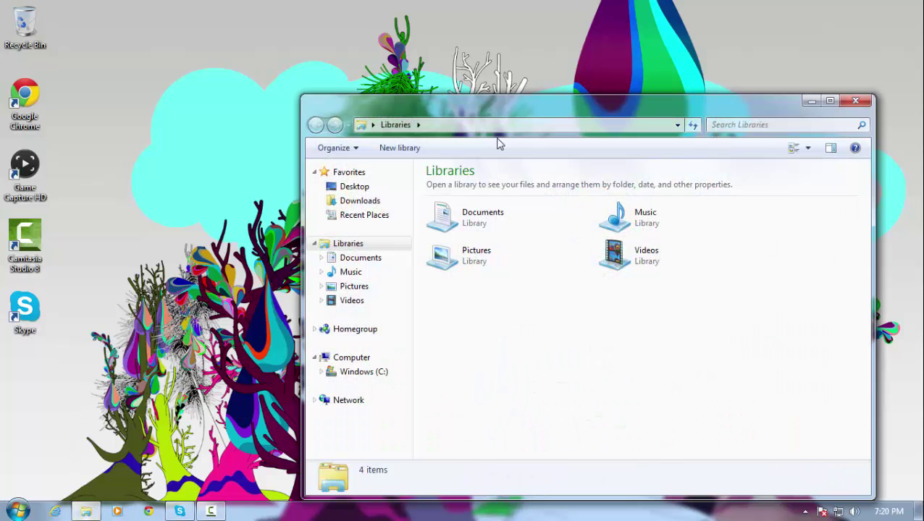
click(370, 203)
click(472, 419)
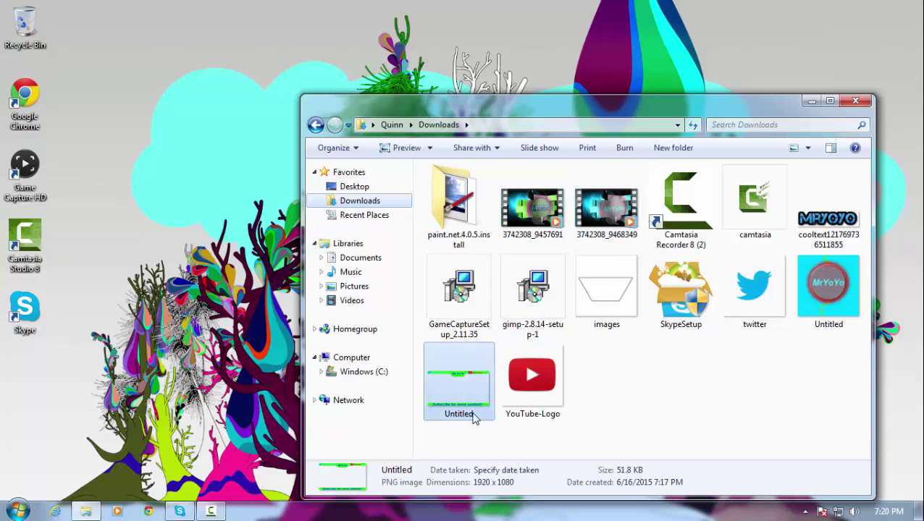
double_click(472, 411)
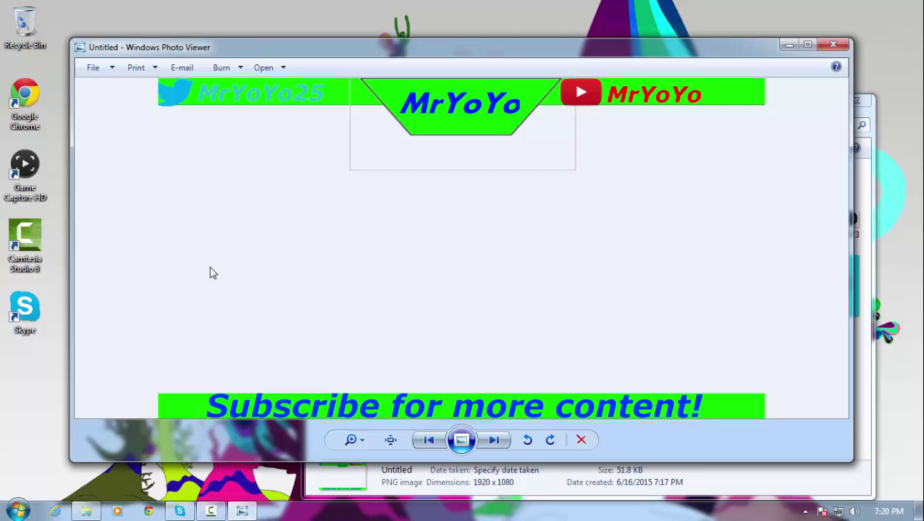
click(836, 45)
click(854, 103)
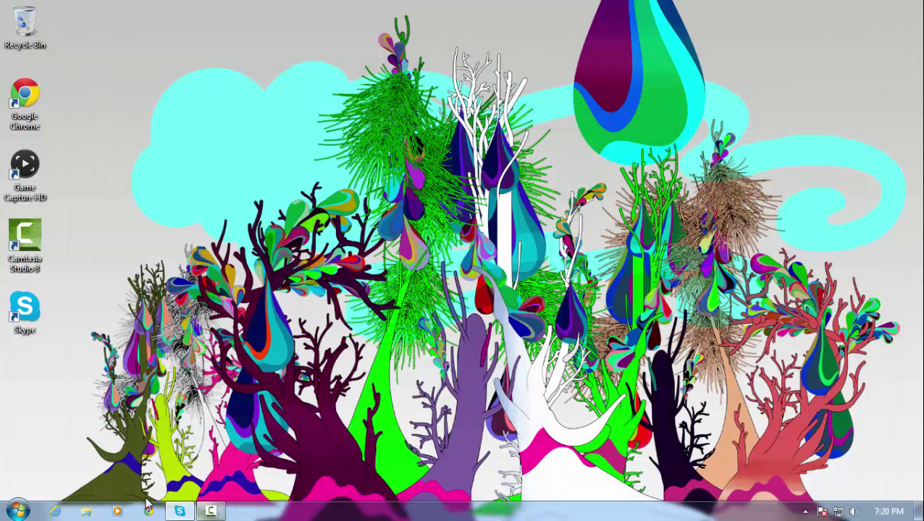
click(148, 512)
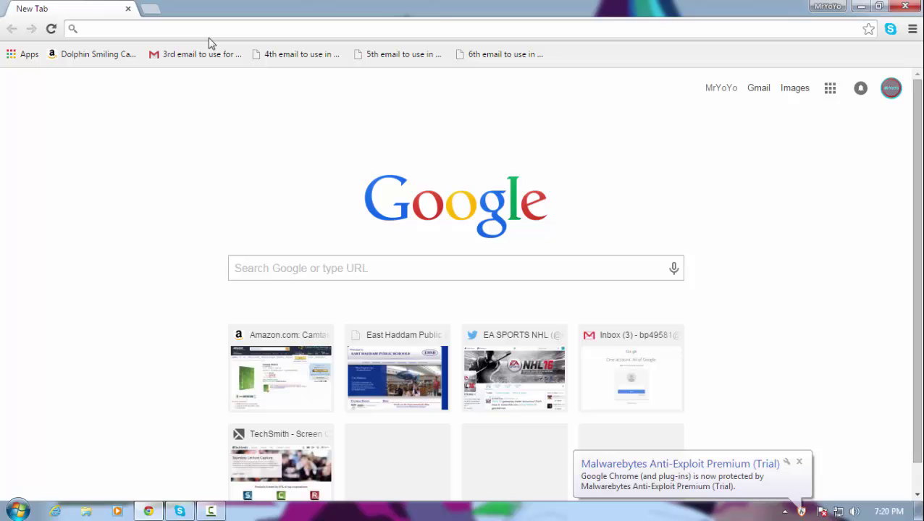
text(www)
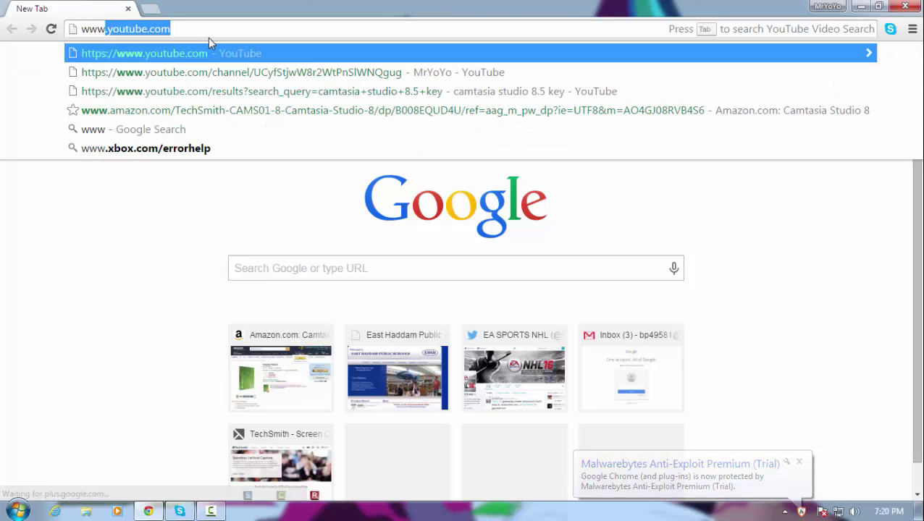
text(.)
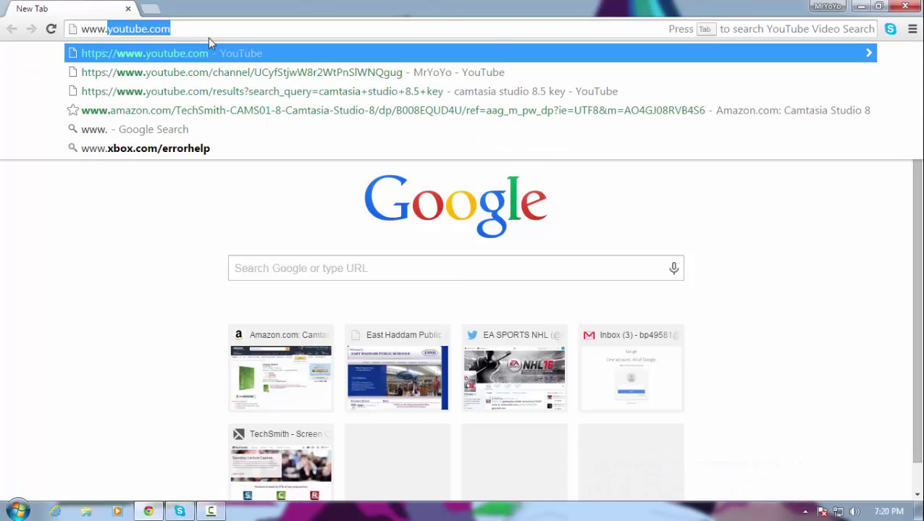
text(pixlr)
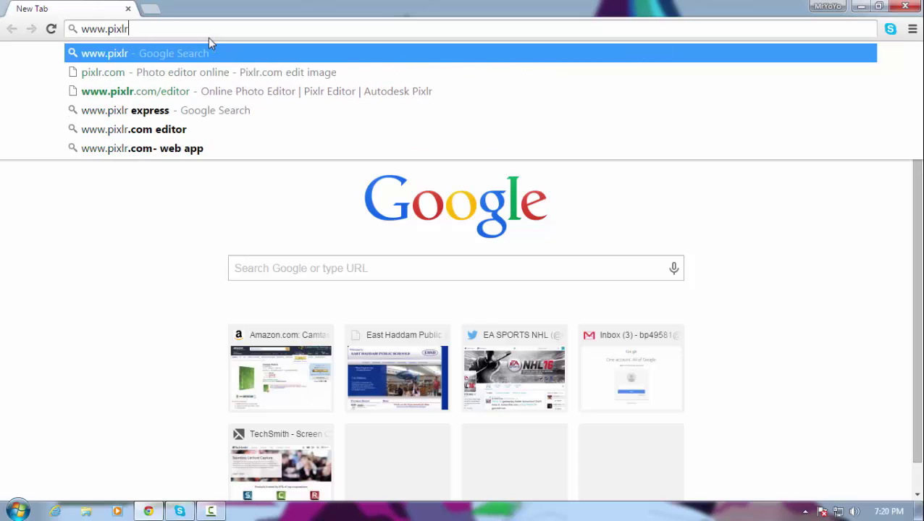
text(.co)
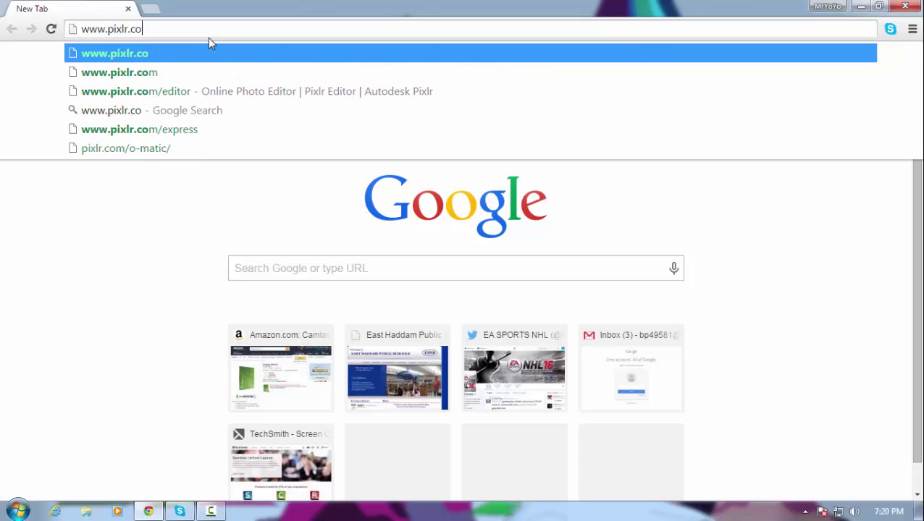
text(m/edit)
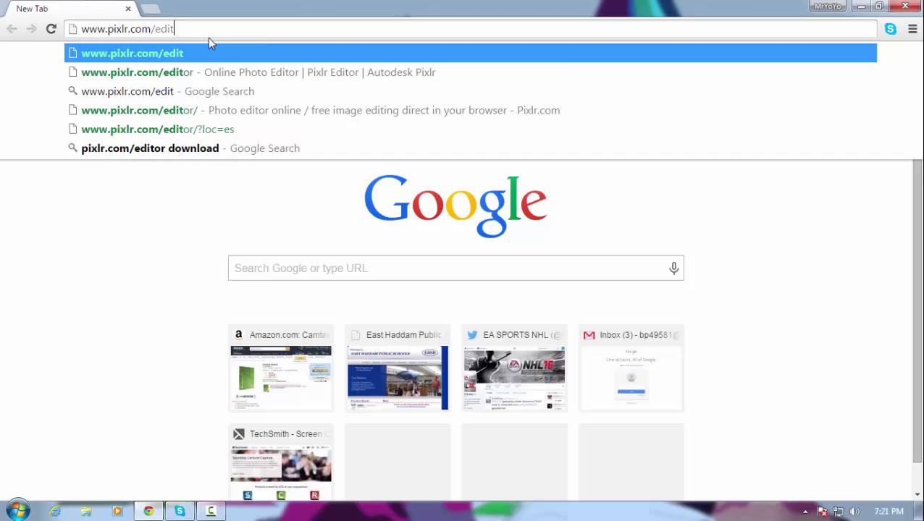
text(or)
key(Return)
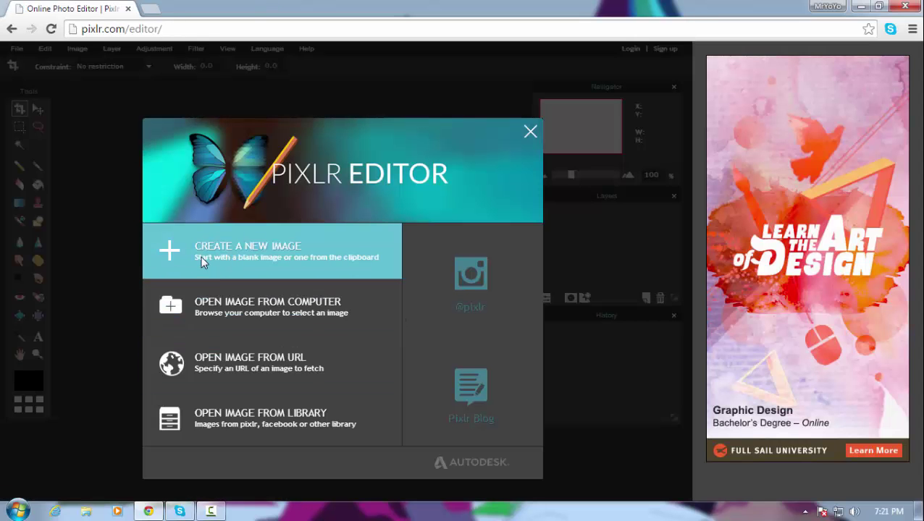
- Create a new transparent image 1920 wide, changing the height from 600 to 1080
click(202, 262)
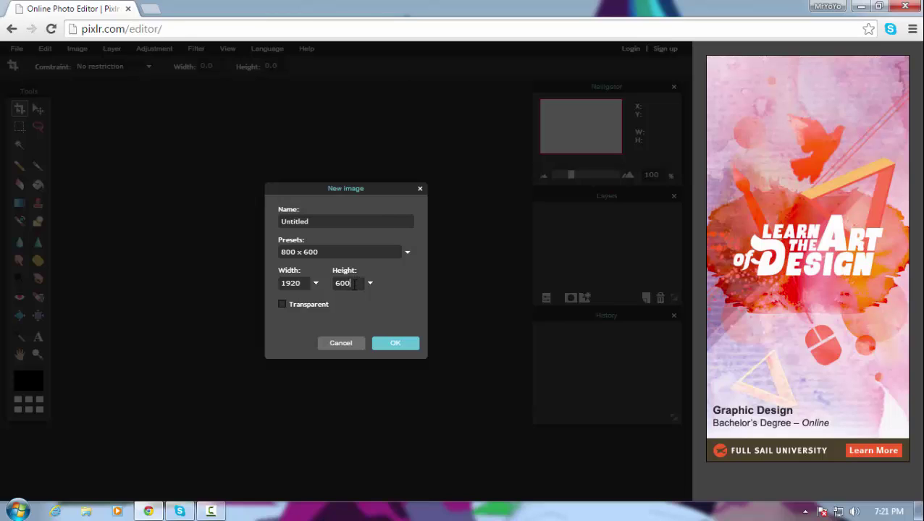
key(BackSpace)
key(BackSpace)
key(BackSpace)
text(1080)
click(282, 304)
click(403, 345)
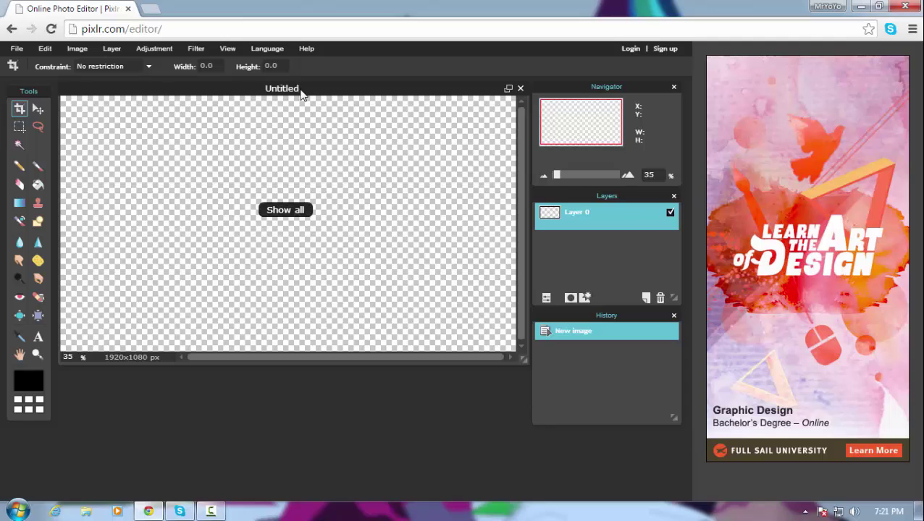
- Reposition the image window and close the Navigator and History panels
drag(299, 88, 318, 99)
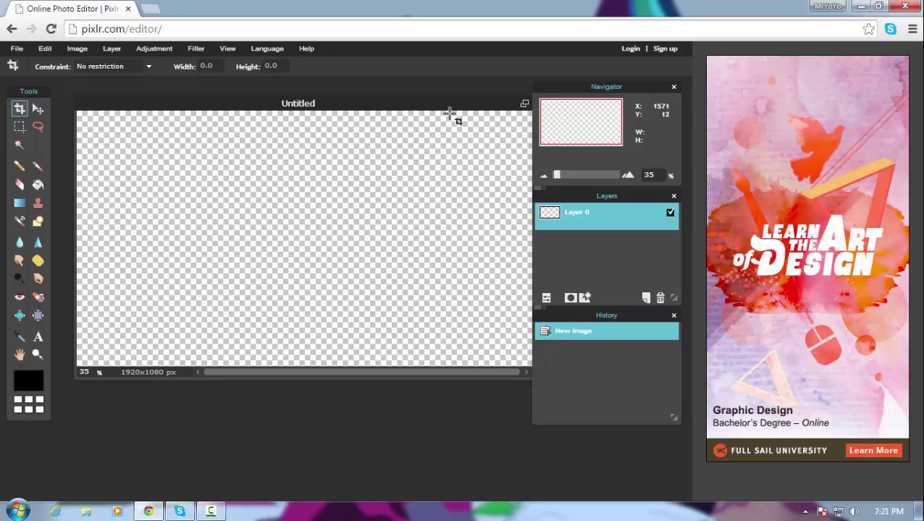
drag(446, 109, 419, 127)
click(675, 87)
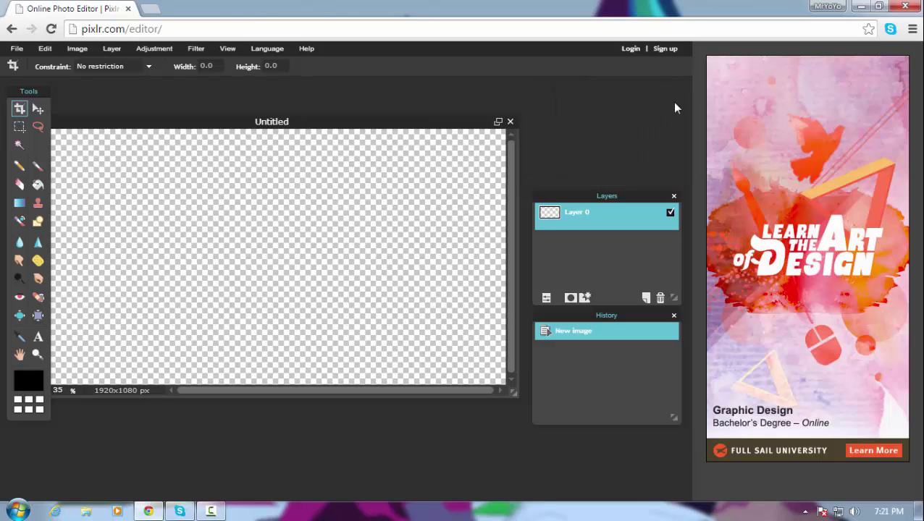
click(673, 316)
- Park the Layers panel top right, enlarge the image window, and add Layer 1
drag(605, 200, 628, 100)
drag(515, 393, 565, 389)
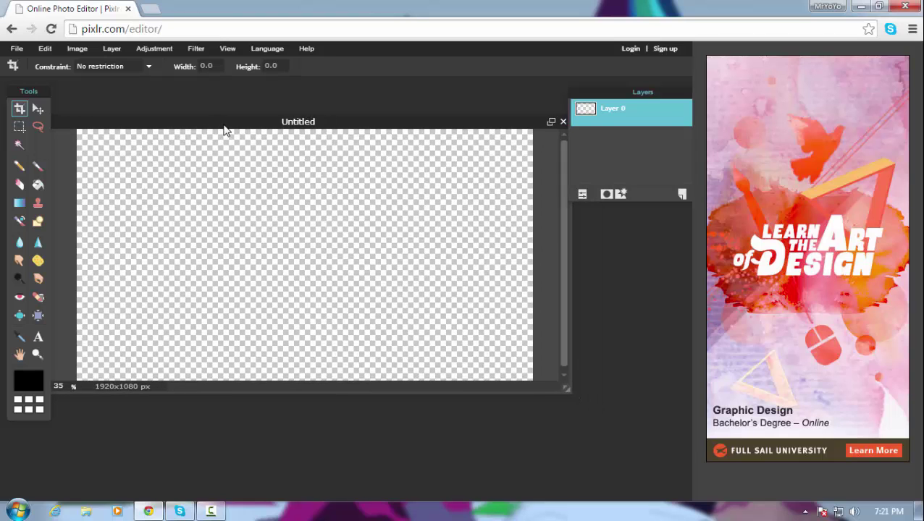
drag(221, 124, 244, 131)
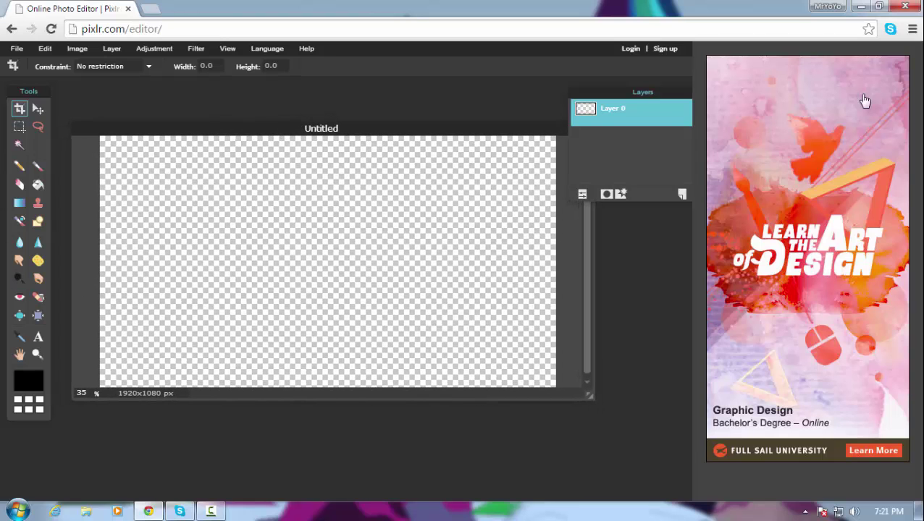
click(681, 194)
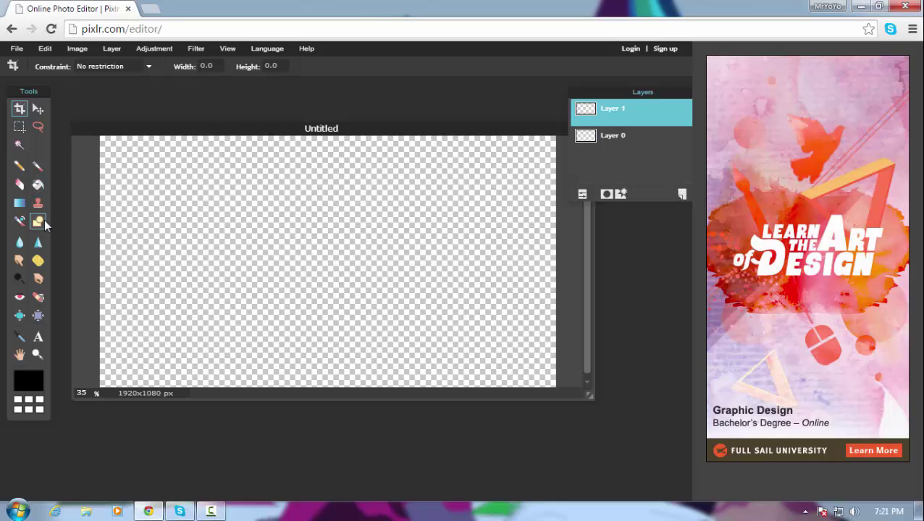
- Draw a filled black rectangle across the full width of the canvas top
click(43, 219)
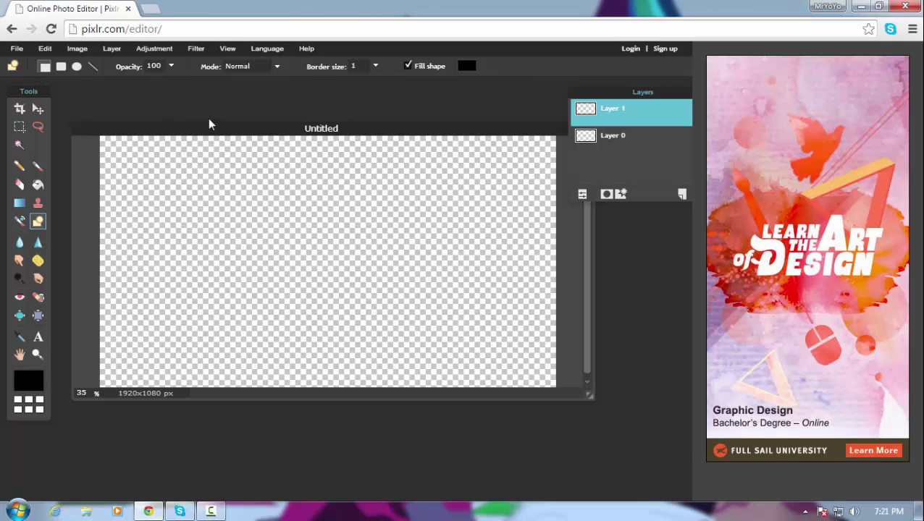
drag(209, 127, 207, 110)
drag(587, 378, 625, 409)
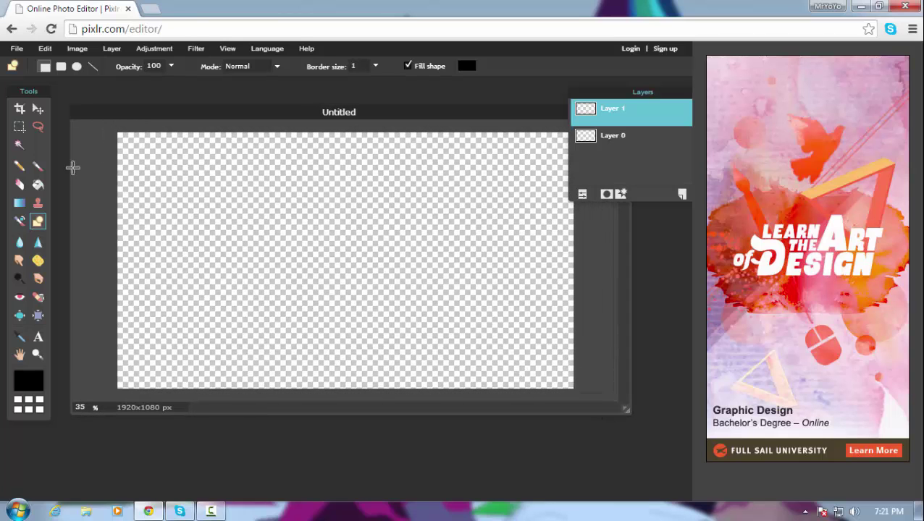
drag(425, 115, 411, 115)
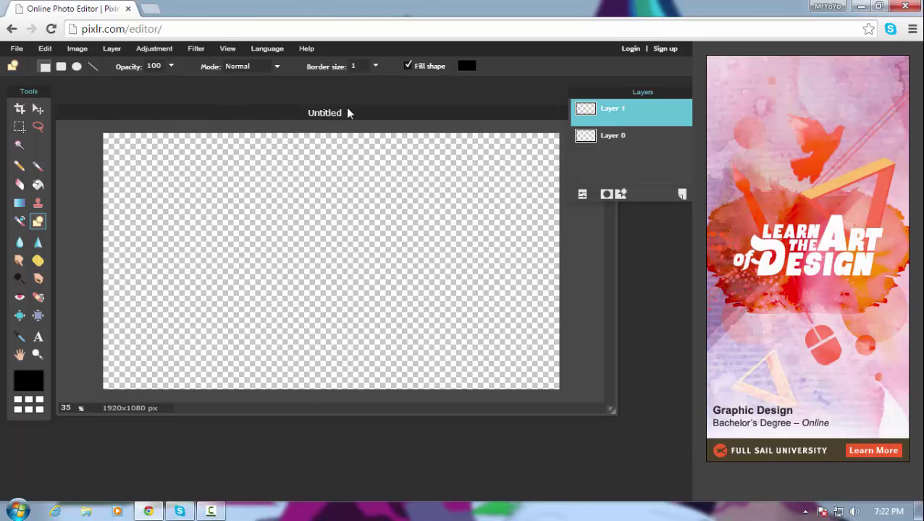
drag(346, 112, 339, 118)
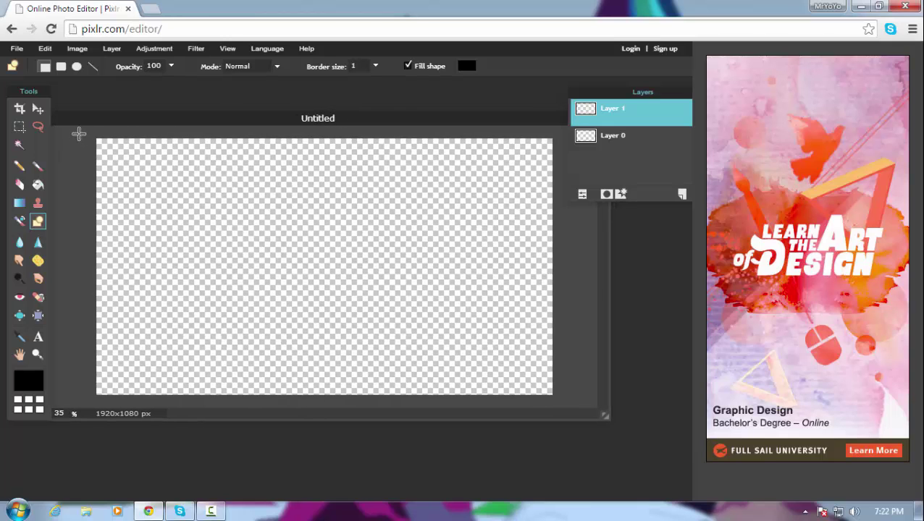
drag(100, 156, 562, 161)
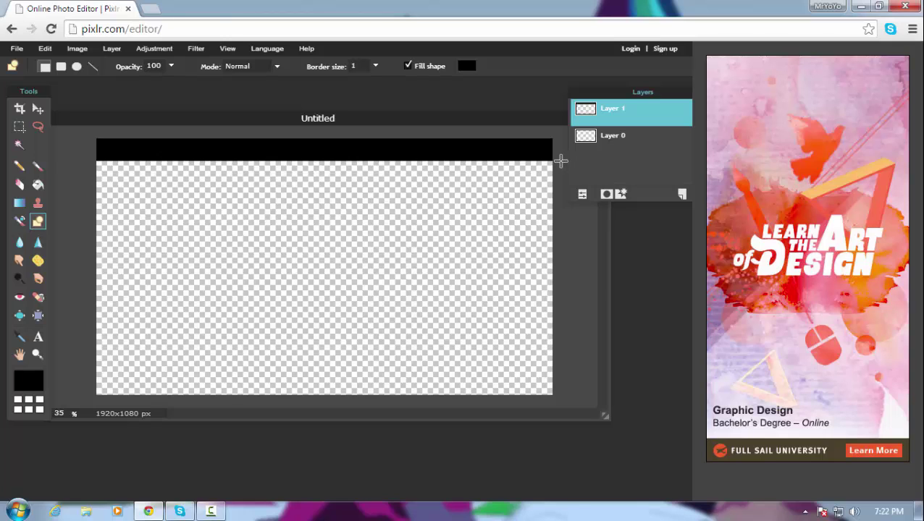
- Set the fill colour to red ff0000, undo the black bar, and redraw it in red
click(464, 66)
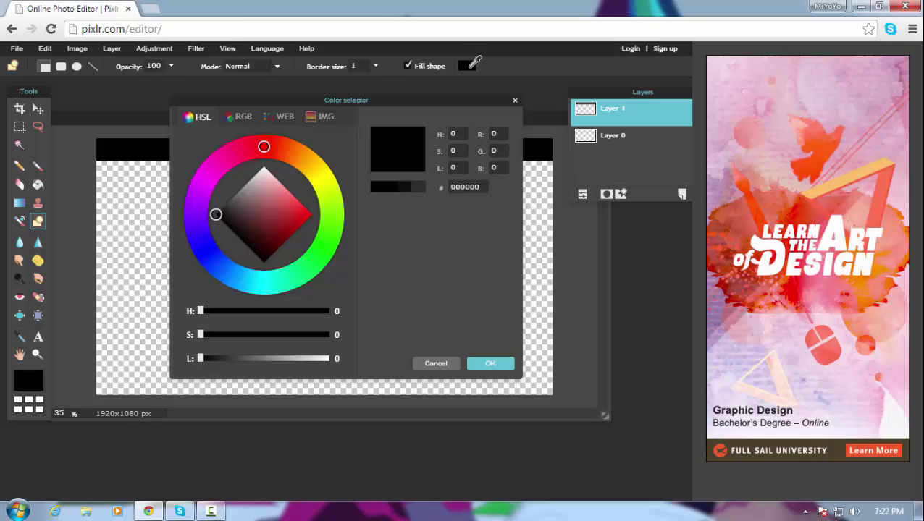
drag(216, 215, 375, 213)
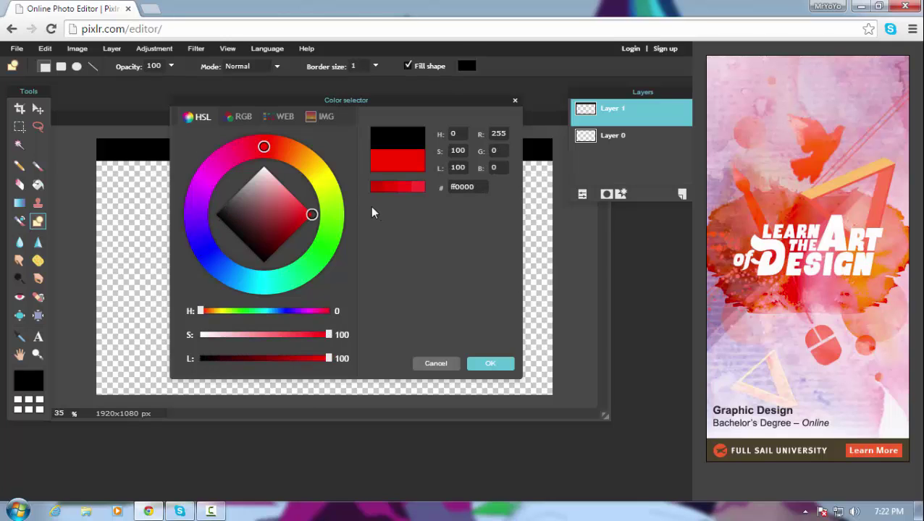
click(491, 364)
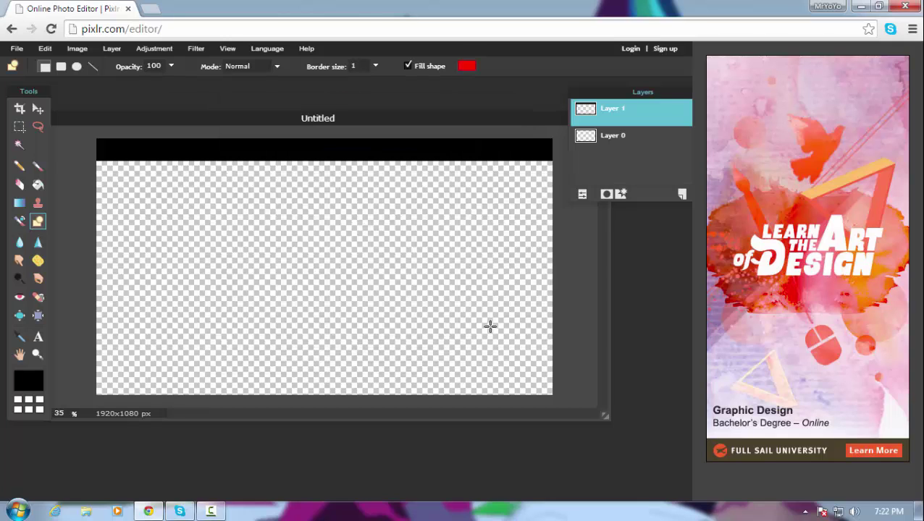
click(467, 66)
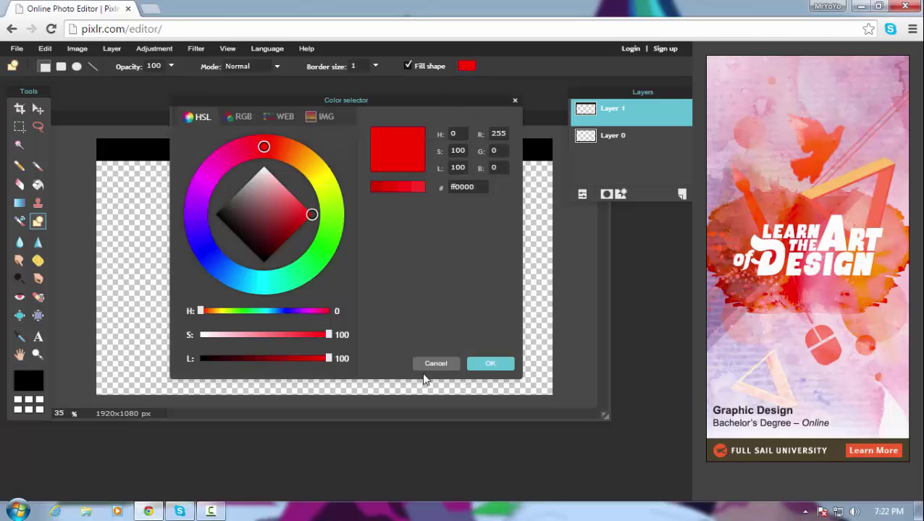
click(483, 364)
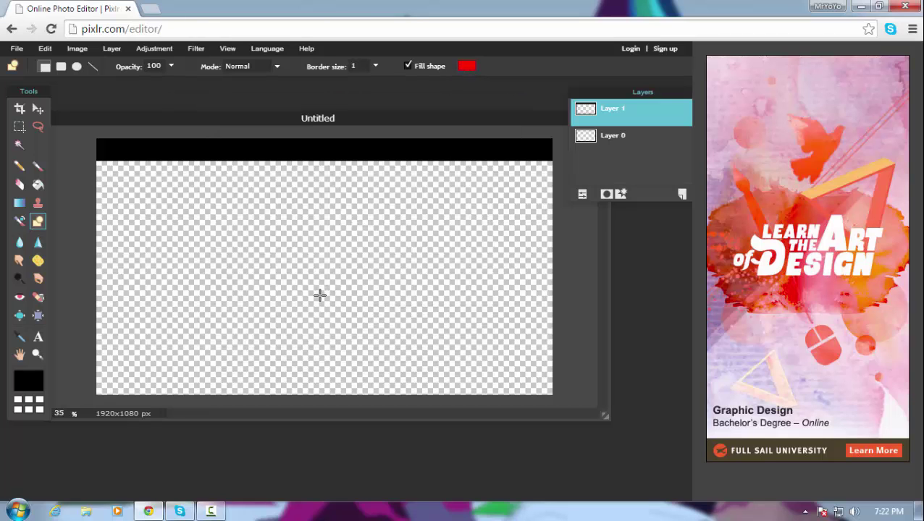
key(ctrl+z)
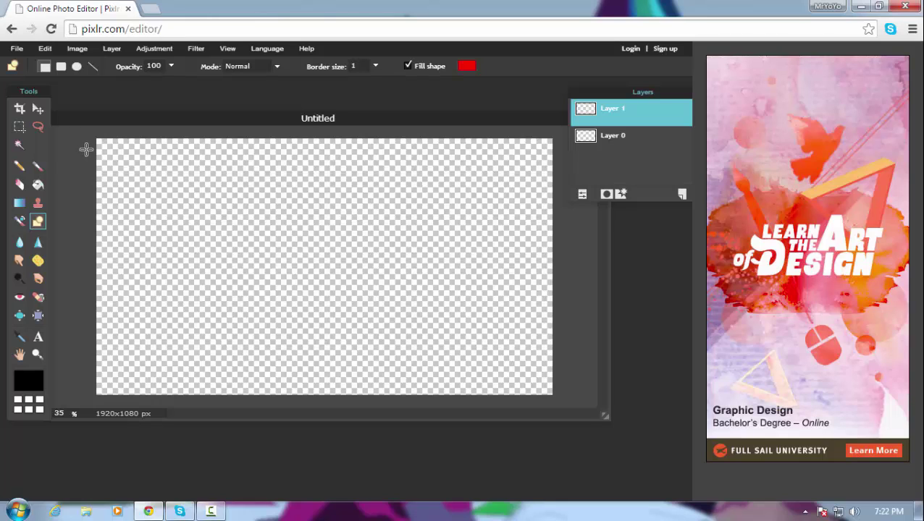
drag(94, 162, 559, 156)
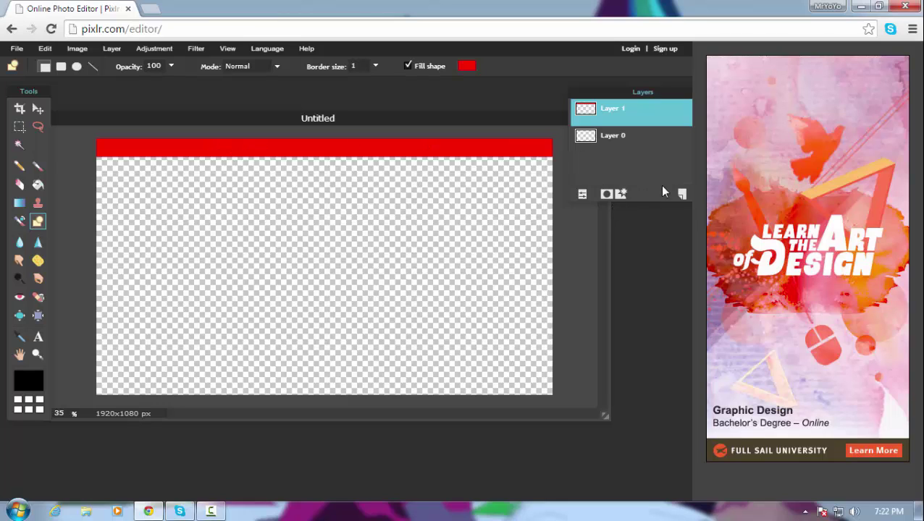
- Add empty Layer 2, open the images trapezoid file, and bring the banner back in front
click(681, 194)
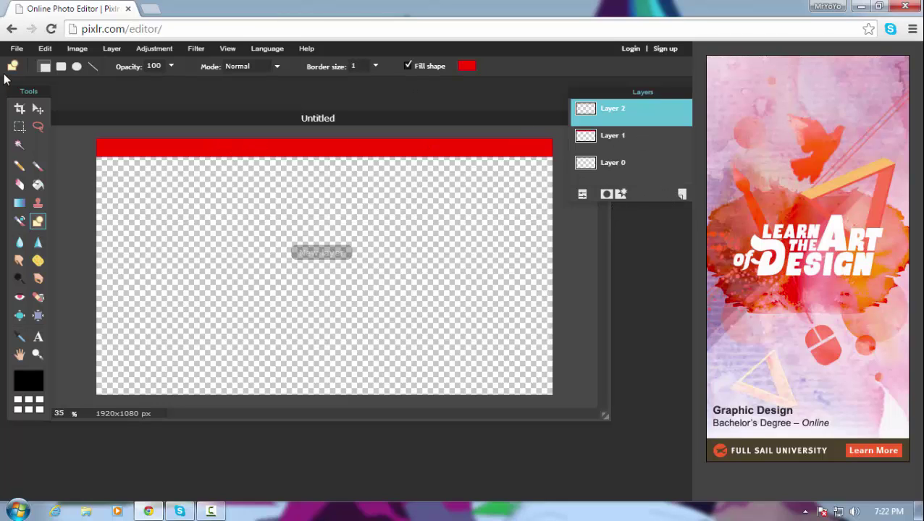
click(15, 48)
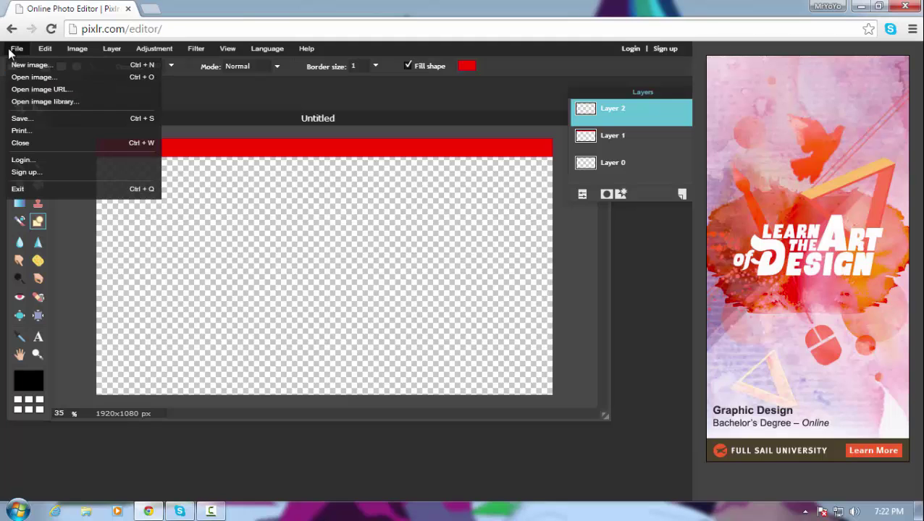
click(33, 77)
click(326, 130)
double_click(326, 130)
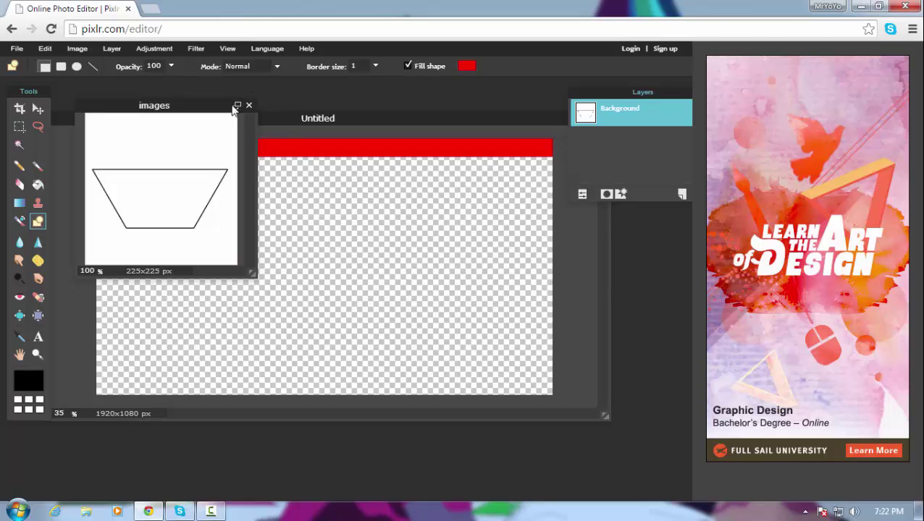
click(515, 117)
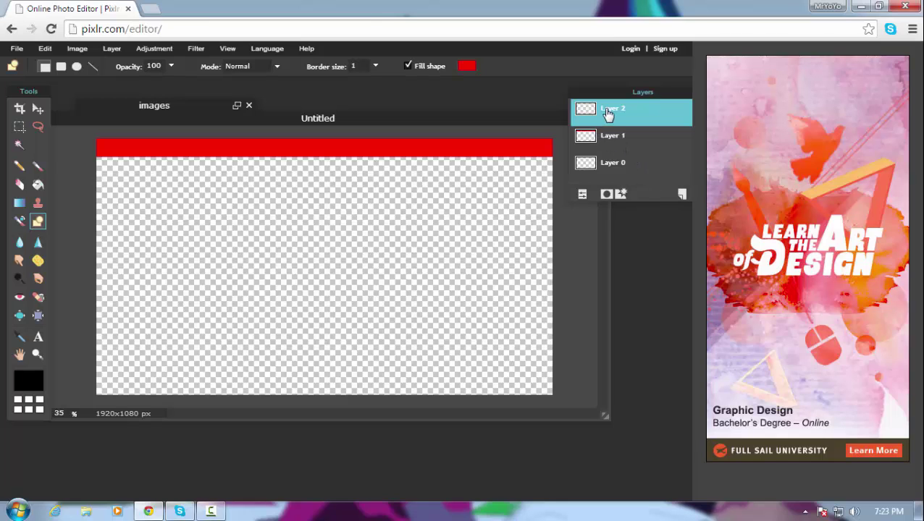
- Duplicate the red bar layer, move the copy flush to the canvas bottom, and select Layer 2
right_click(609, 141)
click(627, 147)
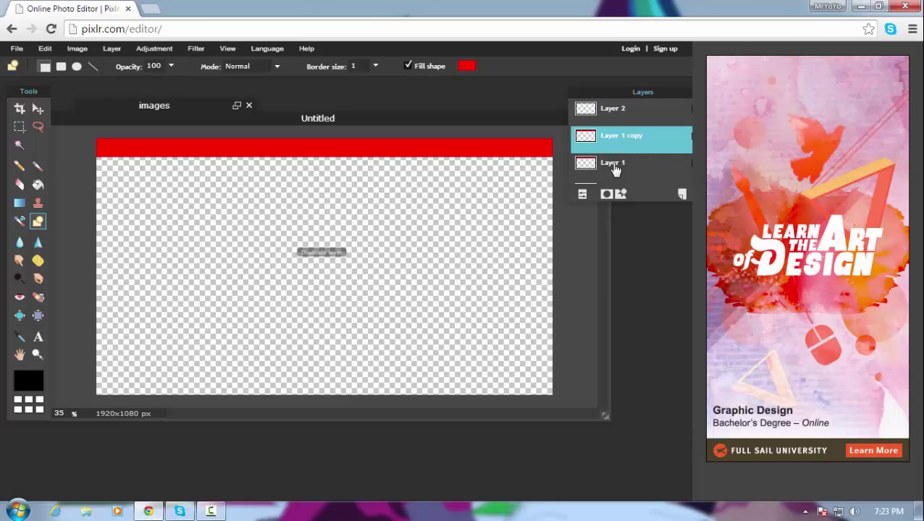
click(38, 108)
drag(181, 152, 181, 387)
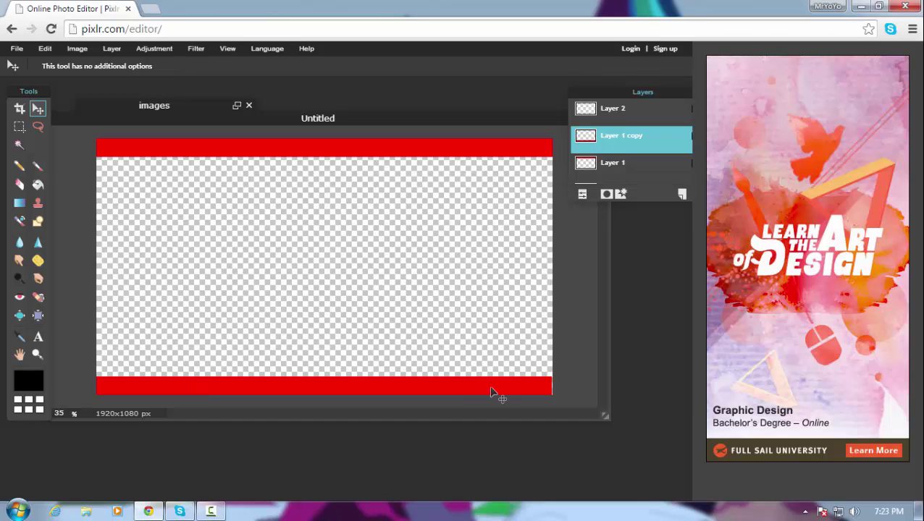
drag(491, 392, 488, 388)
click(637, 116)
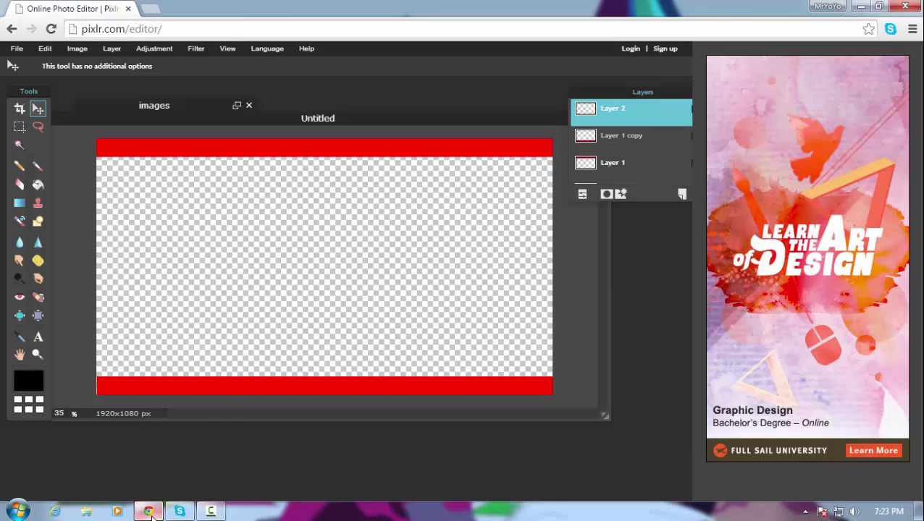
- Bring the trapezoid image forward and fill the trapezoid with red using Paint Bucket
mouse_move(148, 511)
drag(152, 109, 120, 106)
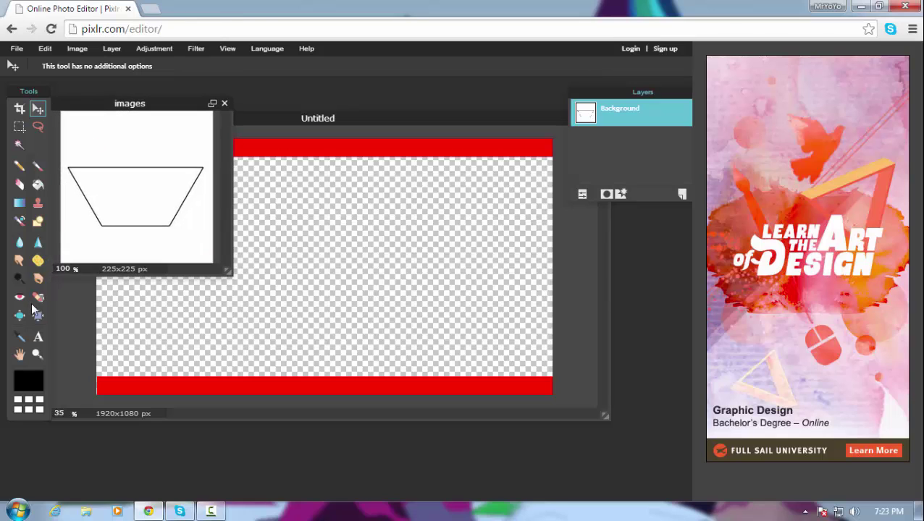
click(29, 380)
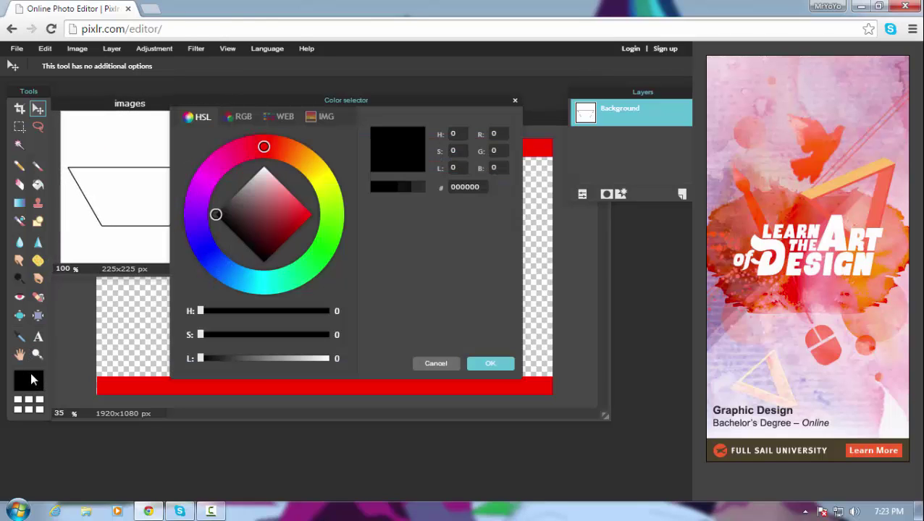
click(488, 363)
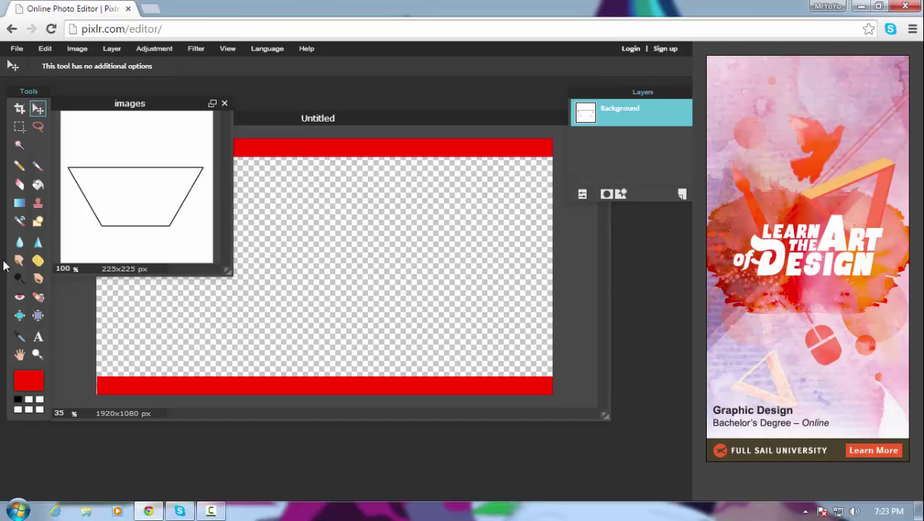
click(37, 184)
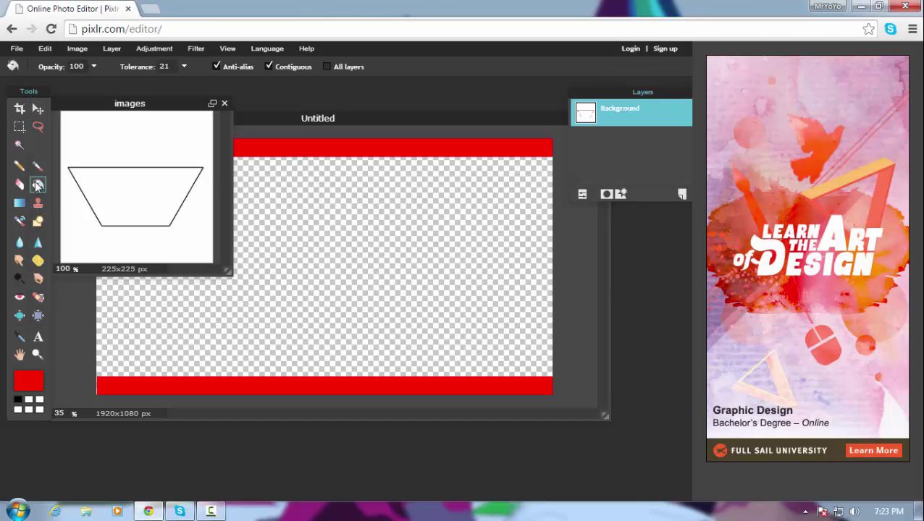
click(144, 181)
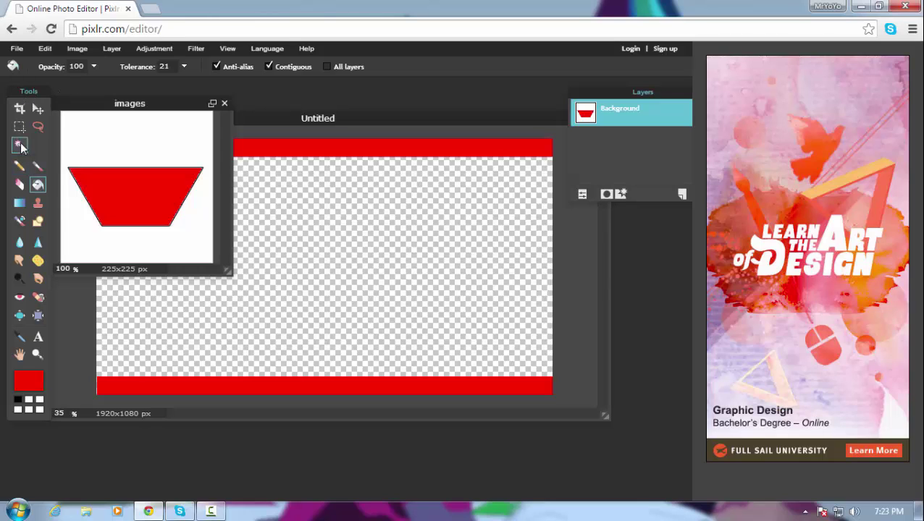
- Magic-wand and invert to select the trapezoid, copy it, close unsaved, and paste into the banner
click(20, 147)
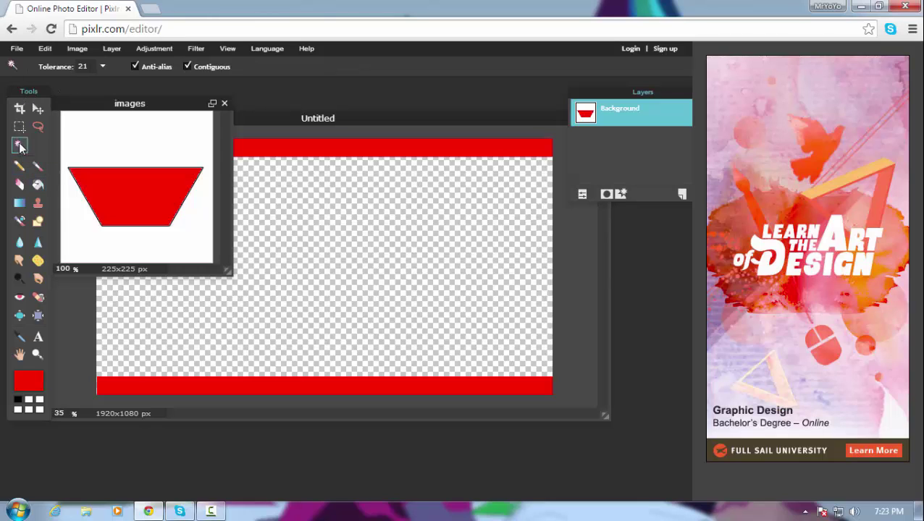
click(103, 139)
click(45, 48)
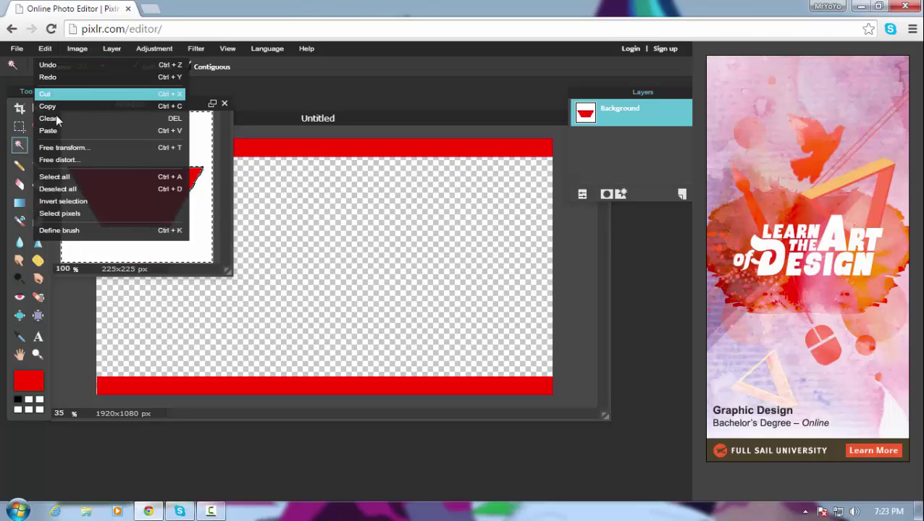
click(69, 201)
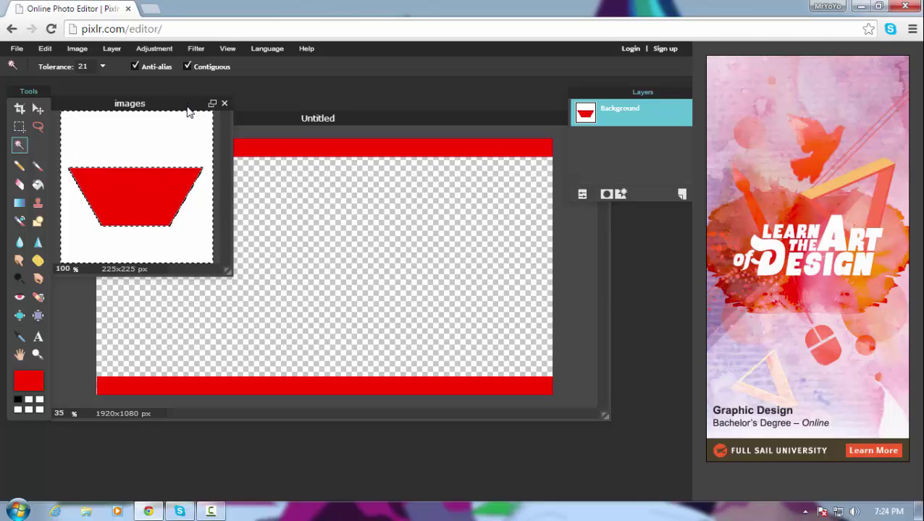
key(ctrl+c)
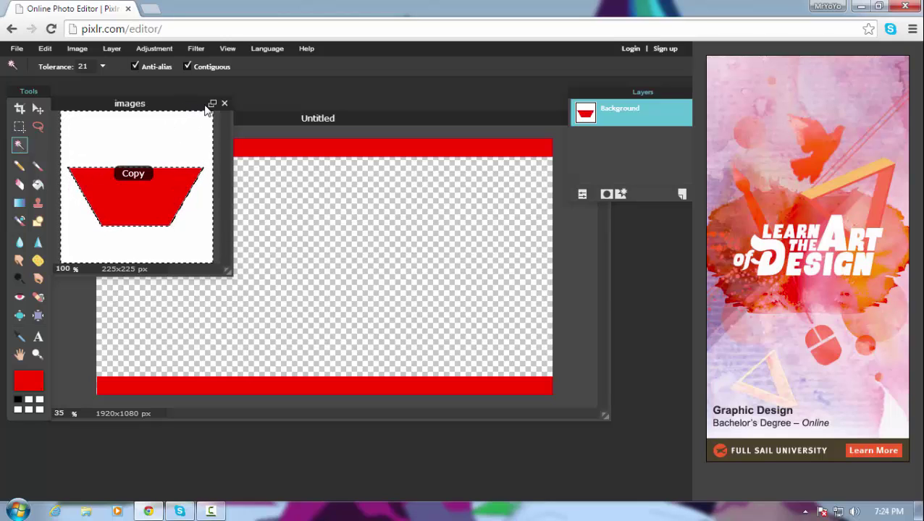
click(224, 103)
click(353, 298)
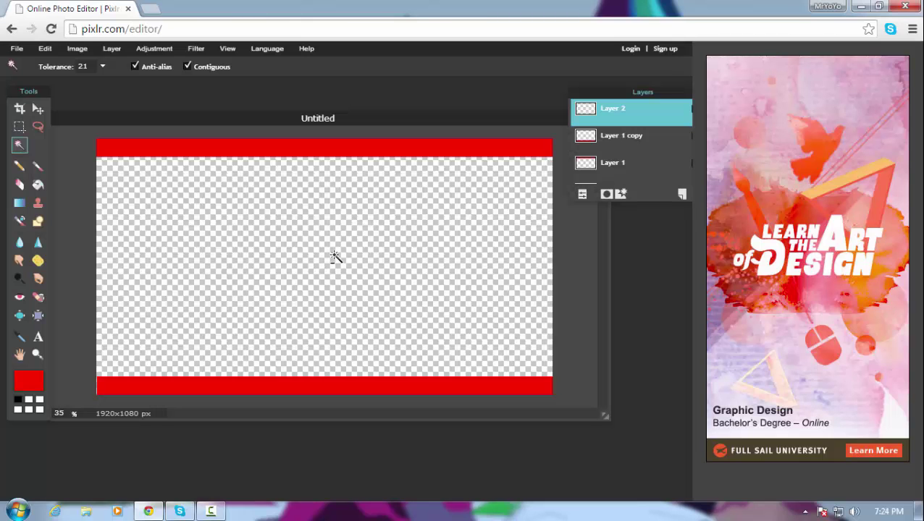
key(ctrl+v)
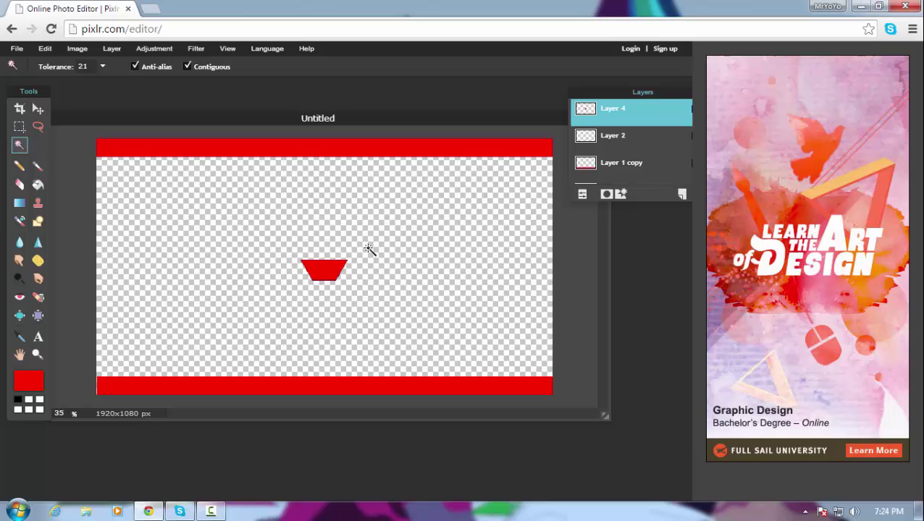
- Move the red trapezoid onto the top bar and enlarge it with Free transform
click(37, 108)
drag(312, 278, 309, 148)
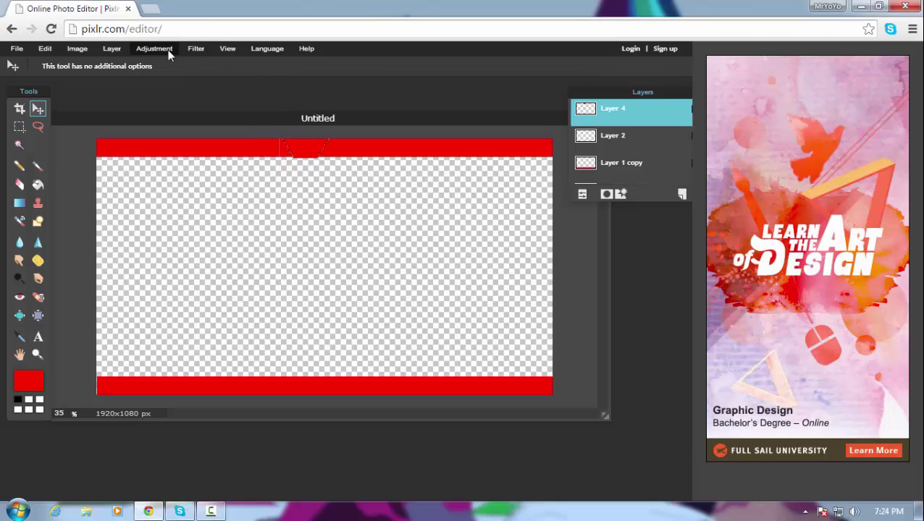
click(45, 48)
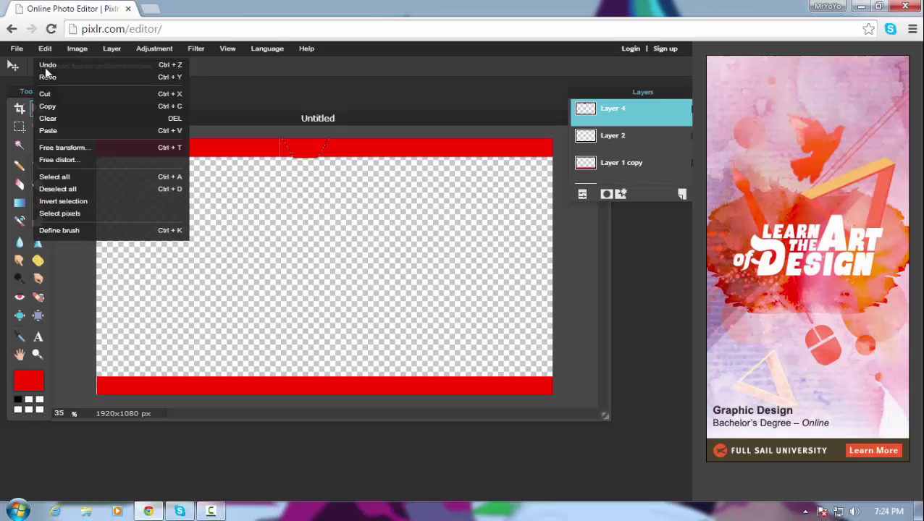
click(73, 147)
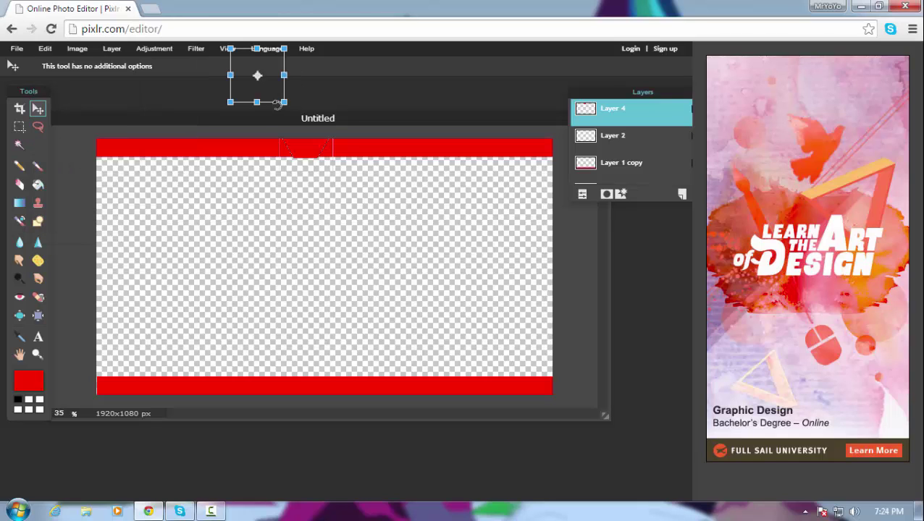
drag(284, 103, 357, 137)
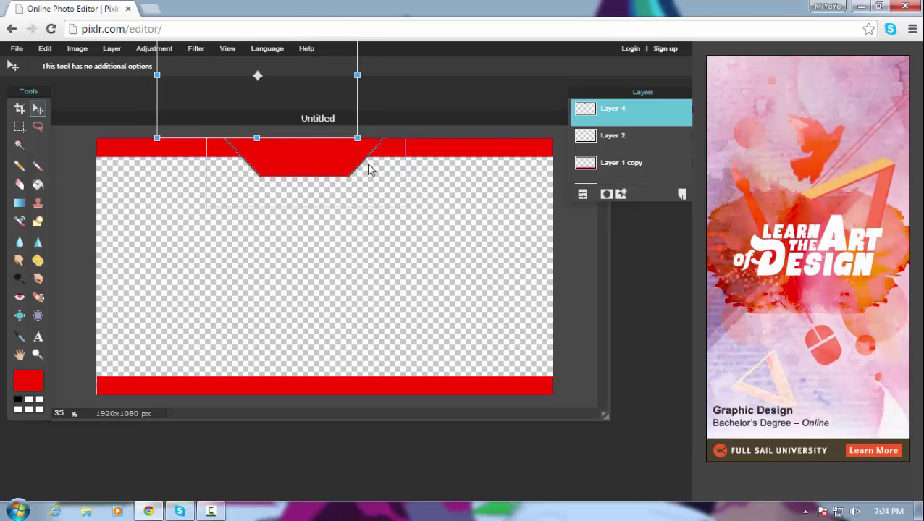
drag(281, 101, 278, 70)
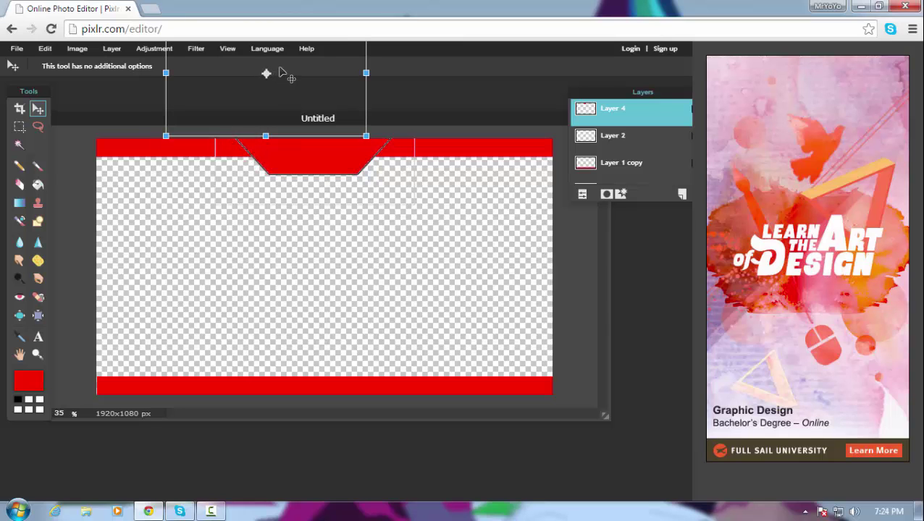
- Apply the trapezoid transform and add a new empty layer
click(619, 298)
click(301, 299)
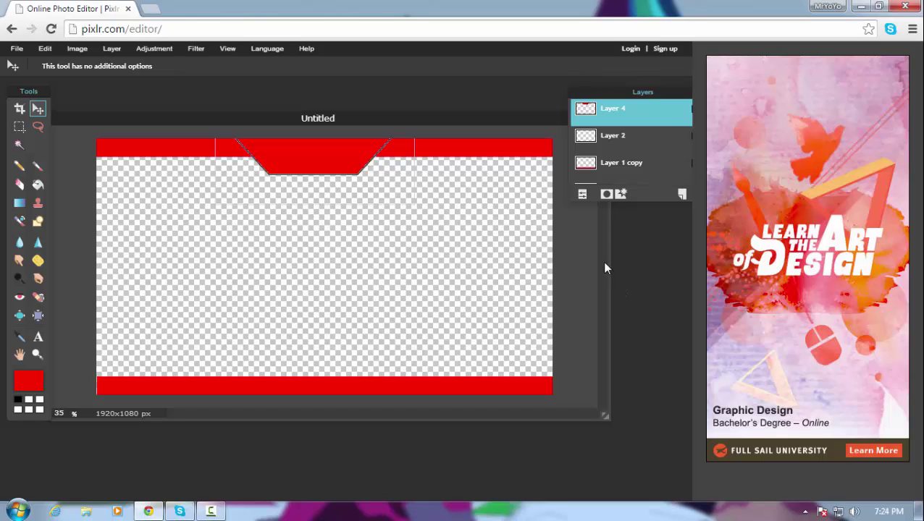
click(681, 194)
- Create a text box, clear the size value, set colour magenta, and type MrYoYo
click(39, 337)
click(232, 261)
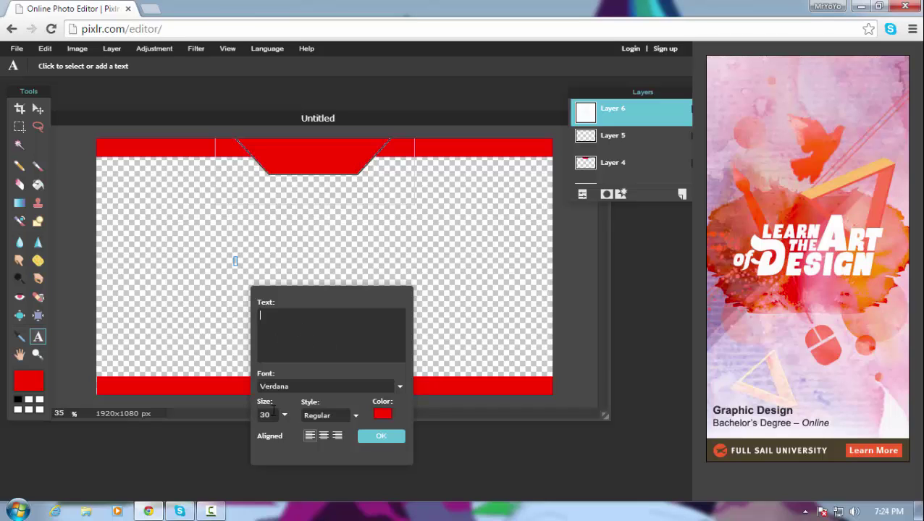
key(BackSpace)
key(BackSpace)
click(382, 414)
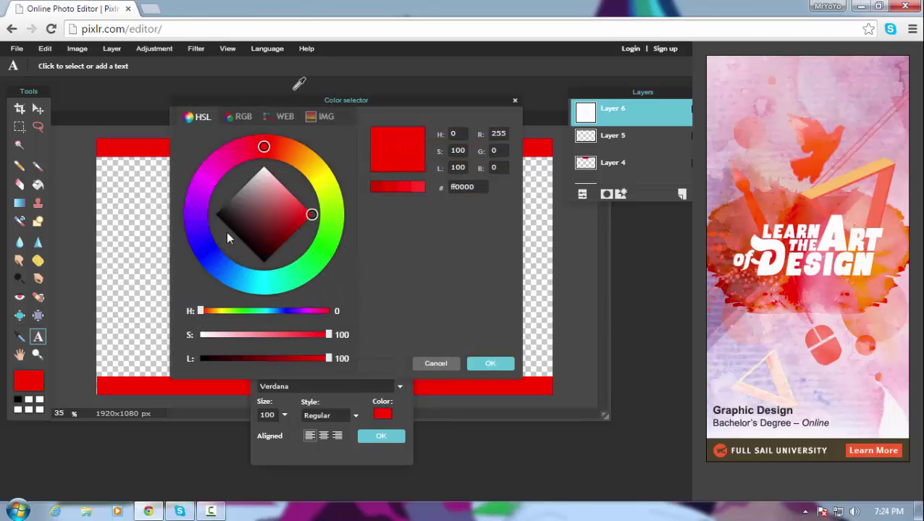
drag(264, 147, 203, 147)
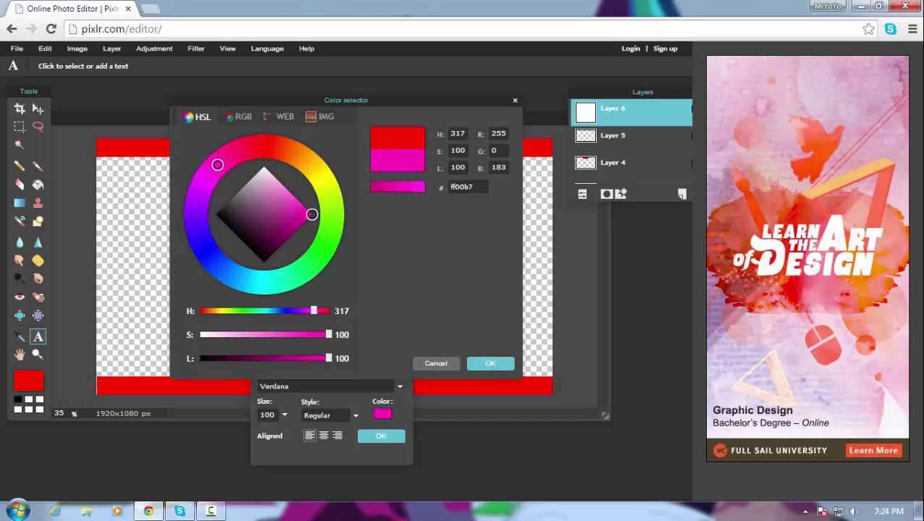
click(490, 364)
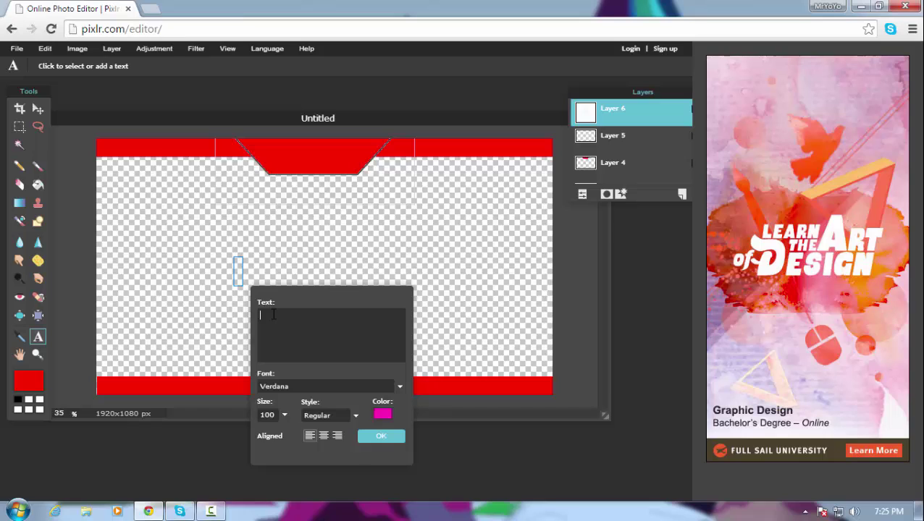
text(MrYoYo)
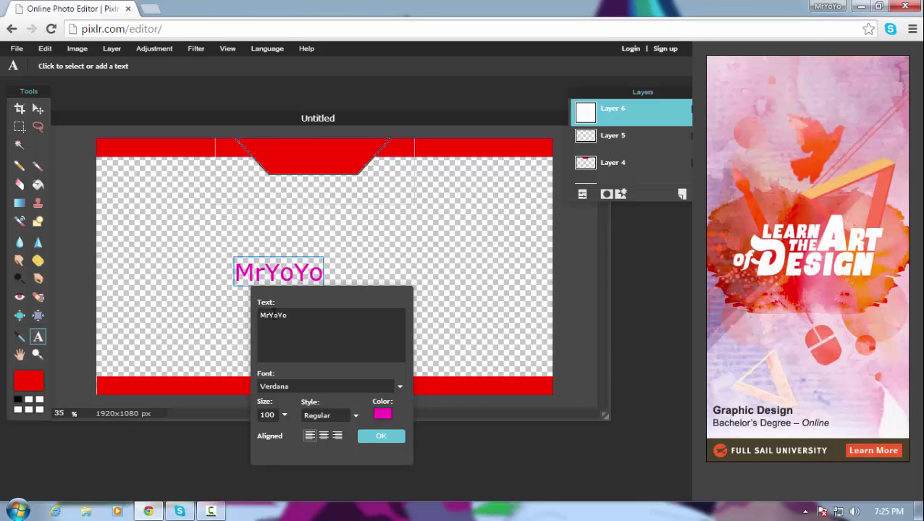
- Make MrYoYo bold italic and green, place it inside the red trapezoid, and commit
click(329, 415)
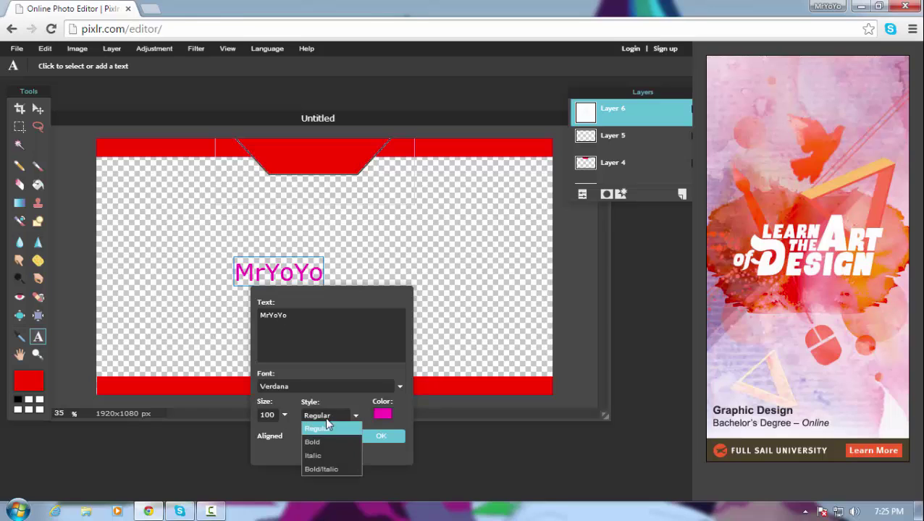
click(324, 469)
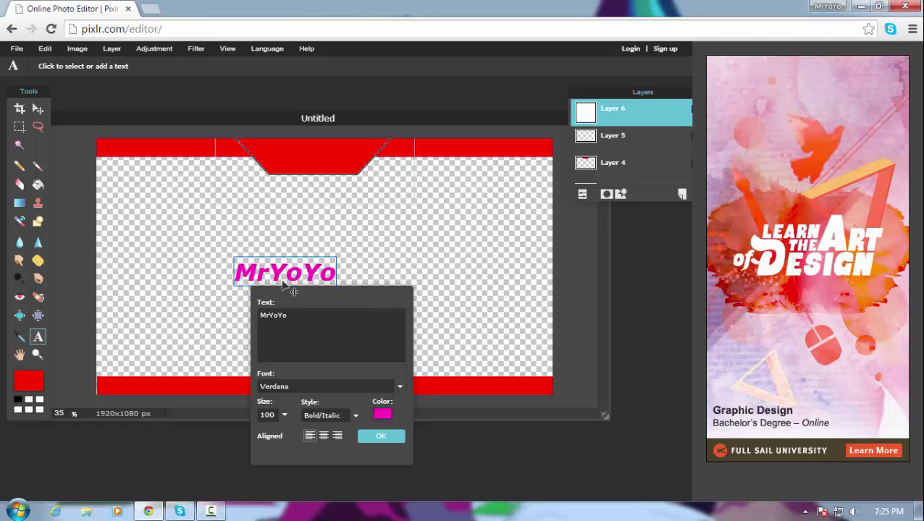
drag(280, 267, 318, 249)
click(382, 413)
click(330, 233)
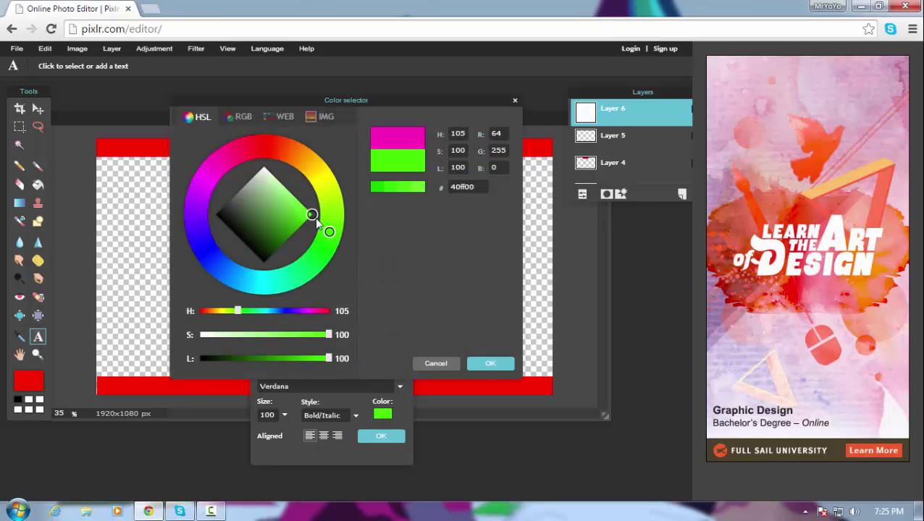
click(480, 372)
drag(338, 249, 340, 161)
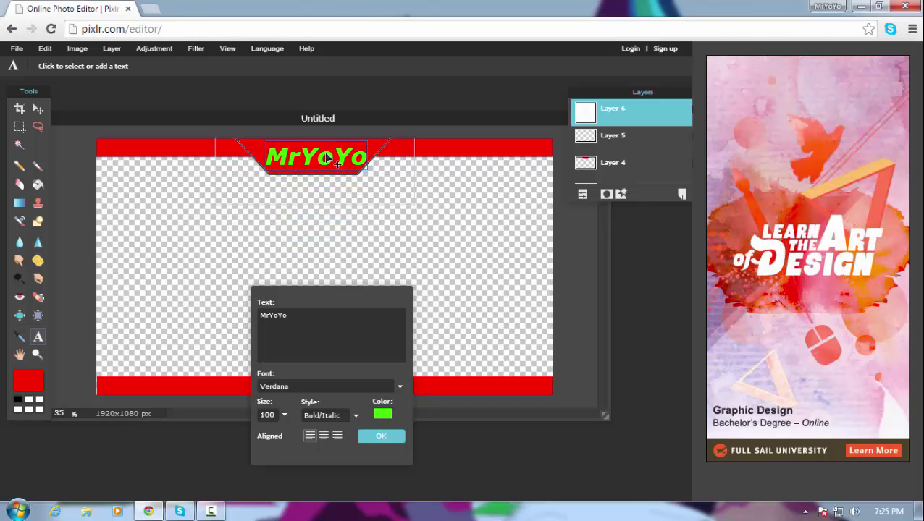
click(380, 435)
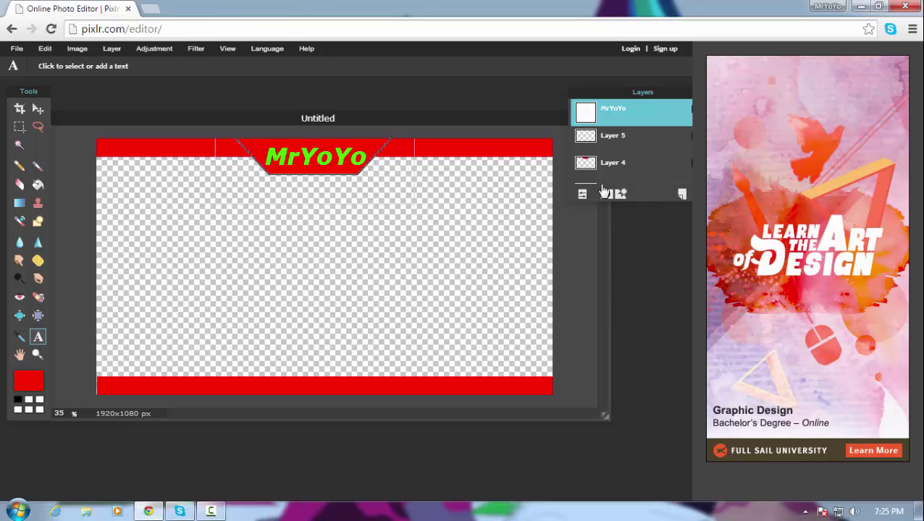
- Add a new empty layer to the banner and open the twitter image
click(681, 196)
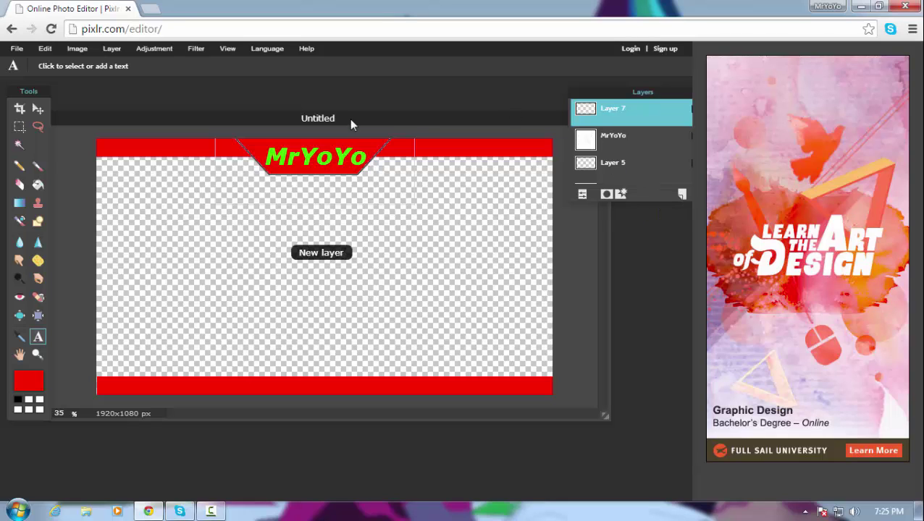
click(15, 51)
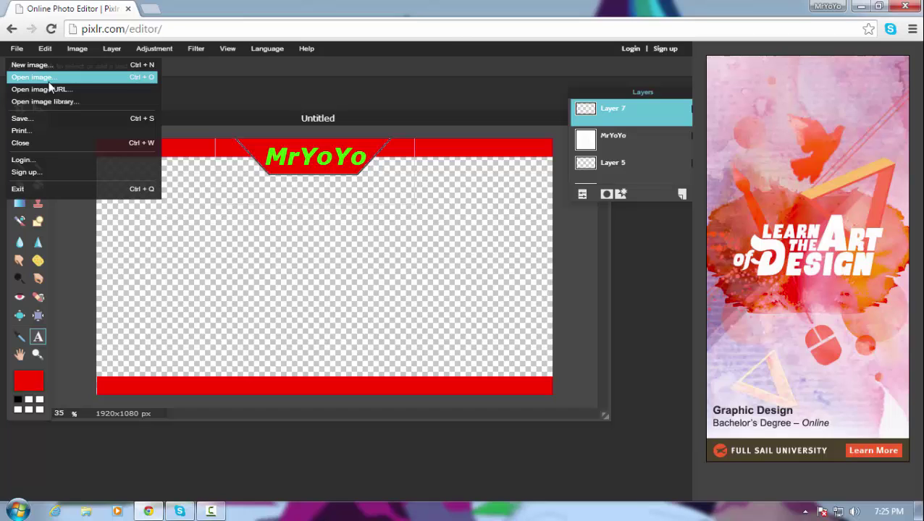
click(46, 79)
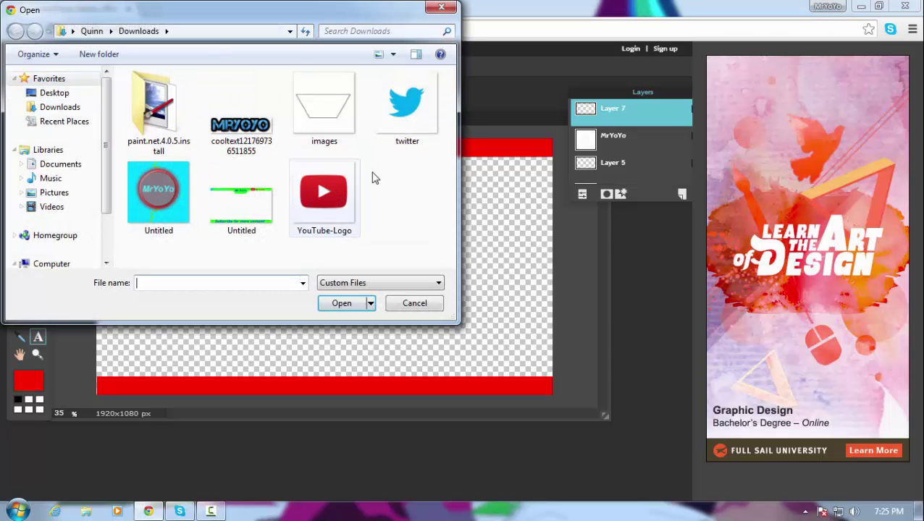
double_click(393, 120)
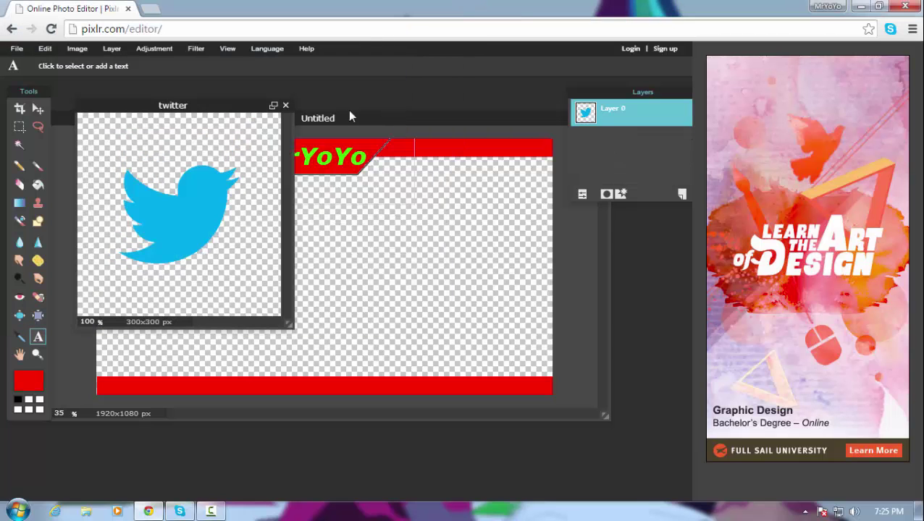
- Select just the bird with Magic Wand and Invert, copy it, close unsaved, and paste
click(19, 145)
click(168, 143)
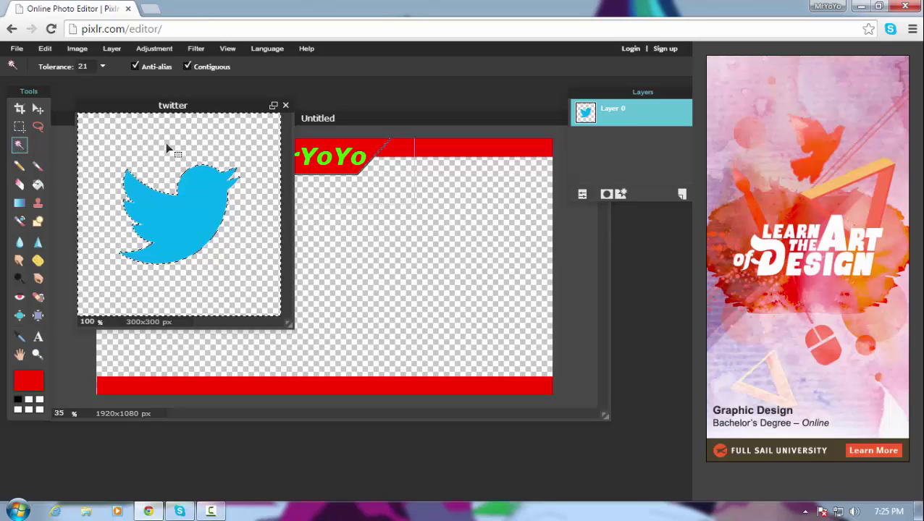
click(45, 48)
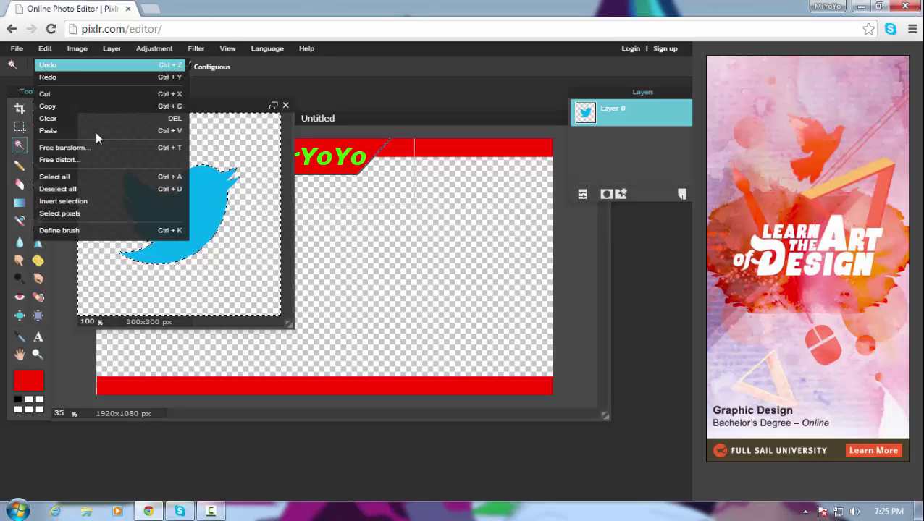
click(80, 202)
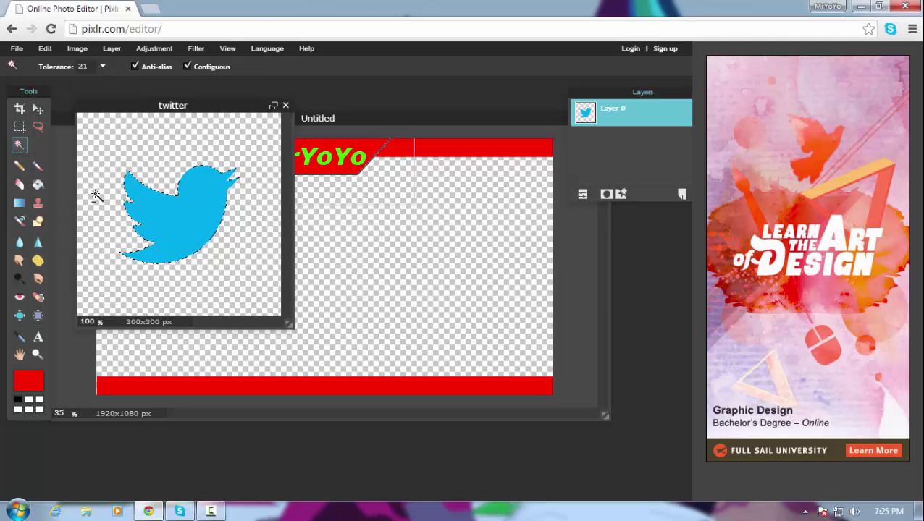
key(ctrl+c)
click(285, 105)
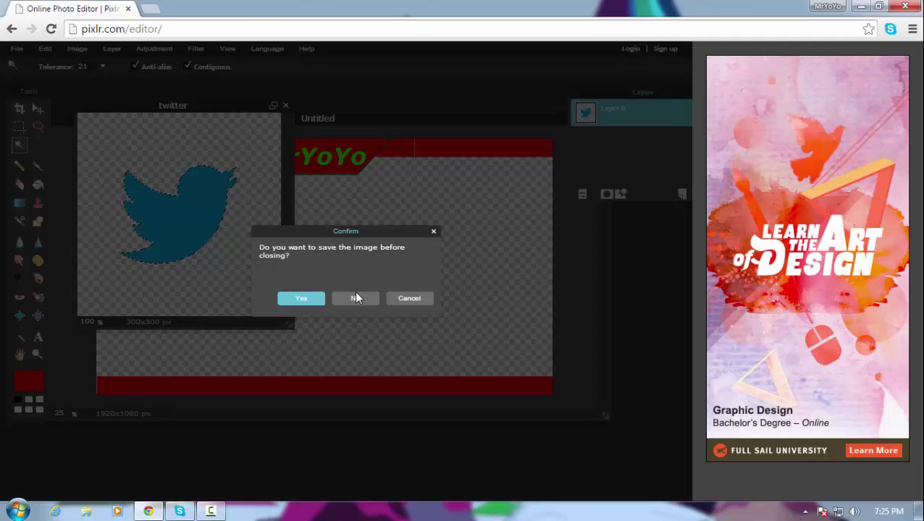
click(353, 297)
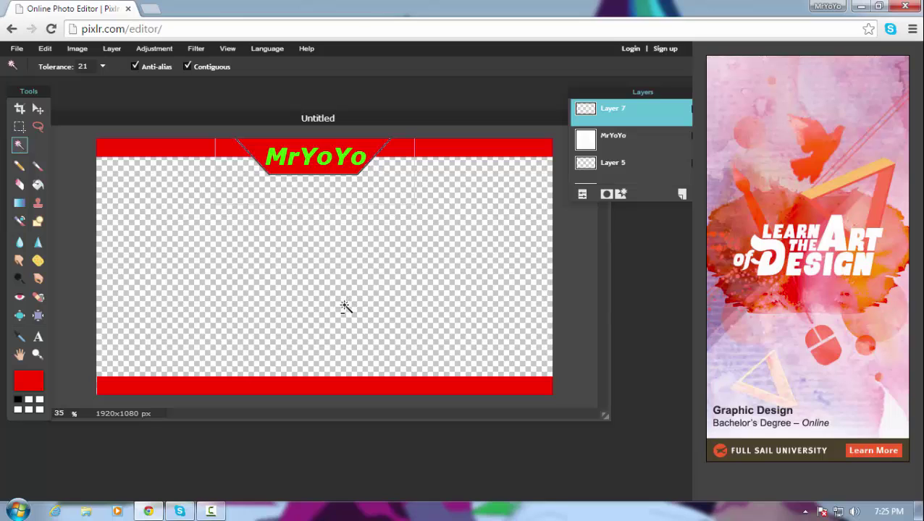
key(ctrl+v)
click(38, 108)
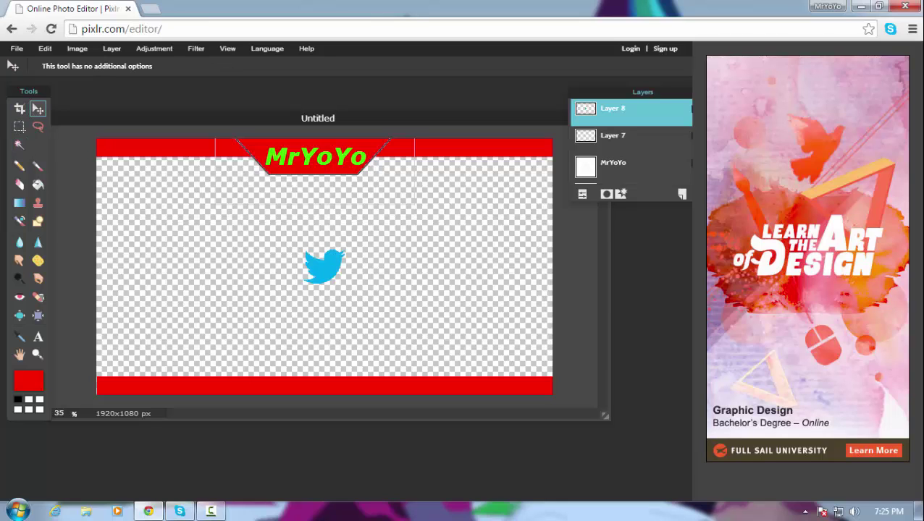
- Scale the Twitter bird down with Free transform, undoing its first move to the corner
drag(323, 268, 275, 291)
click(45, 49)
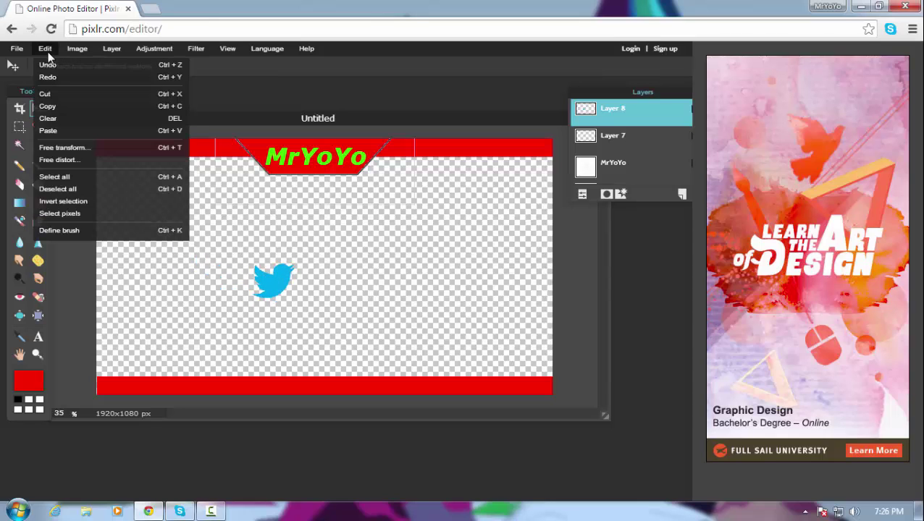
click(73, 147)
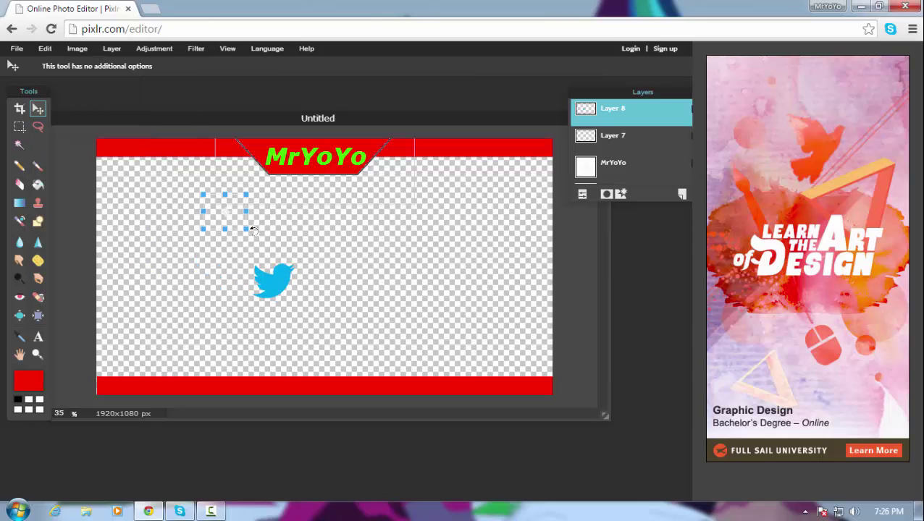
drag(246, 228, 238, 223)
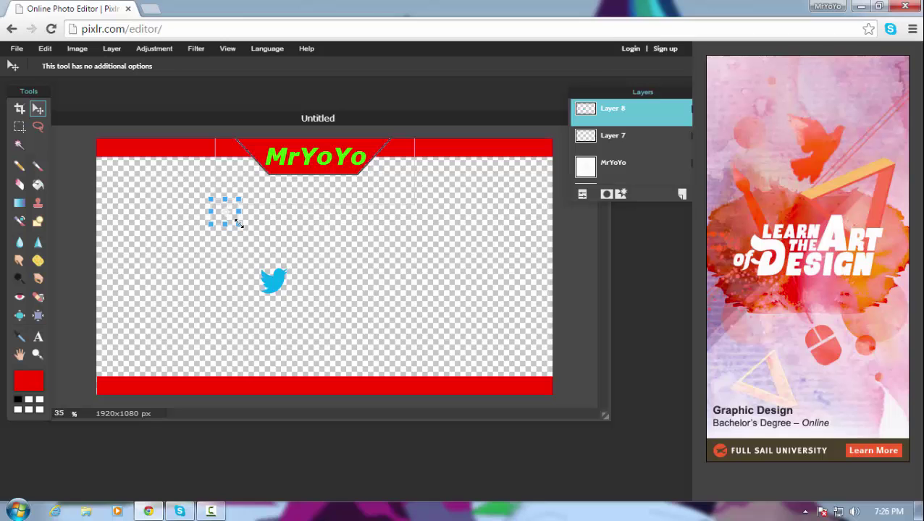
click(647, 276)
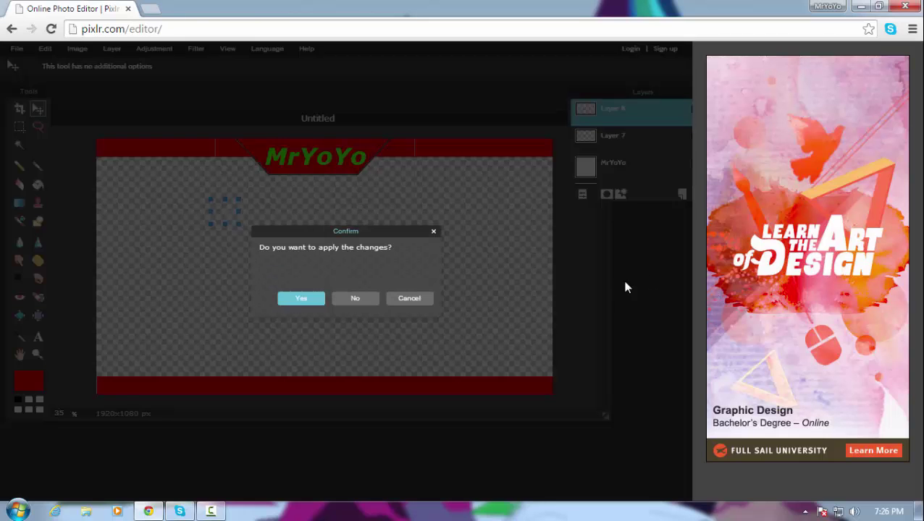
click(318, 302)
drag(271, 274, 112, 157)
key(ctrl+z)
- Shrink the bird a little more and move it into the top-left red bar
click(48, 50)
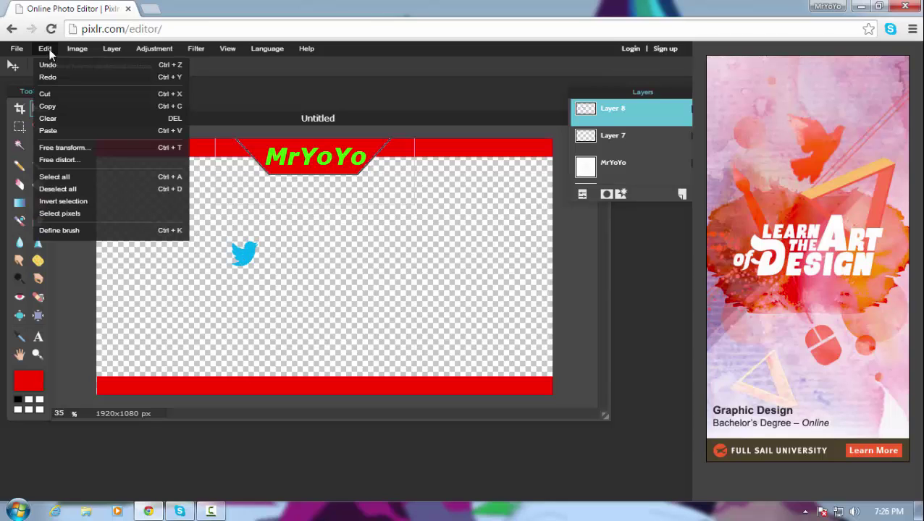
click(115, 148)
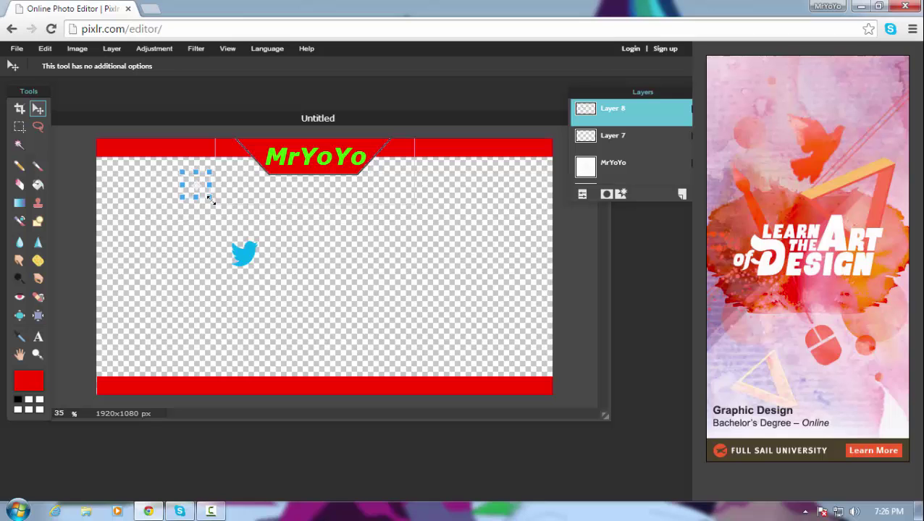
drag(208, 198, 207, 196)
click(566, 251)
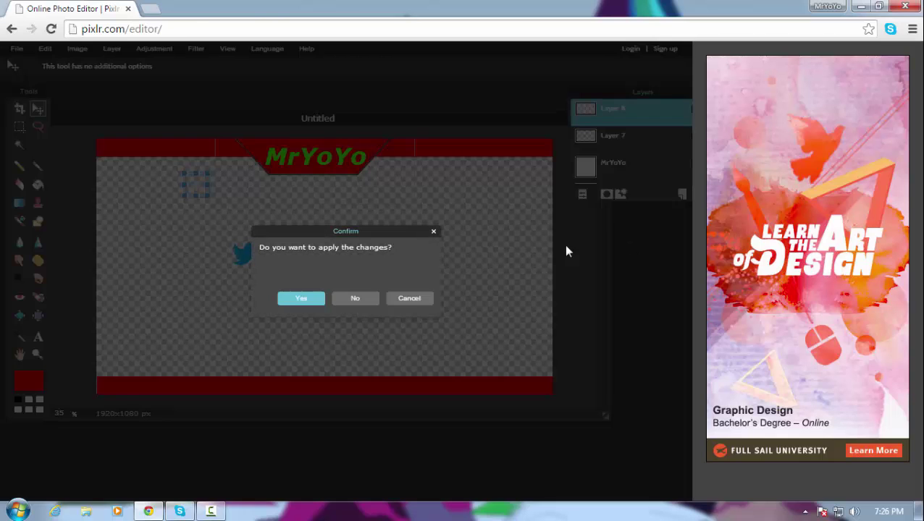
click(301, 299)
drag(246, 258, 107, 151)
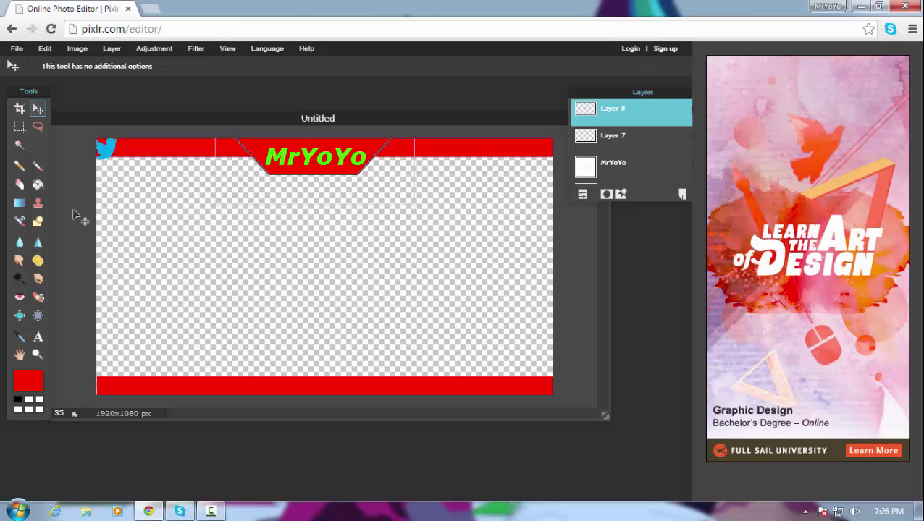
drag(92, 148, 279, 283)
- Shrink the bird once more, set it in the top-left corner, and add an empty layer
click(45, 48)
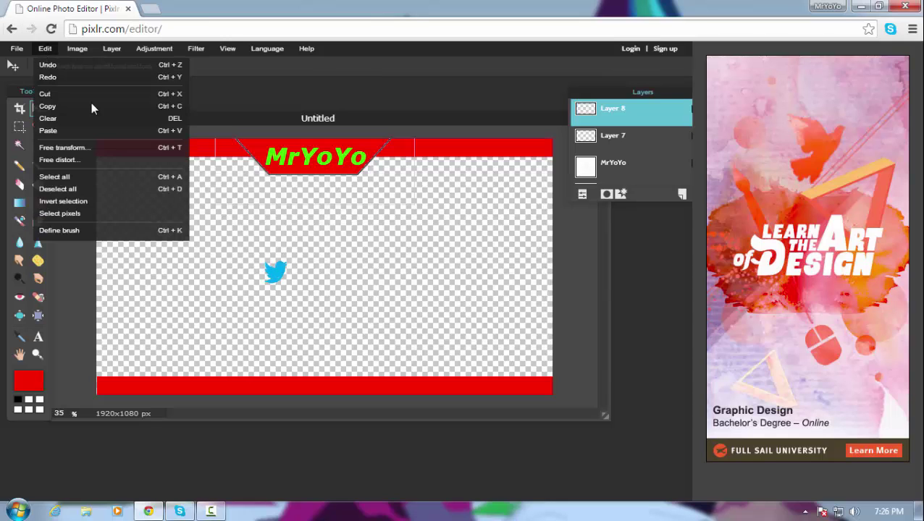
click(99, 148)
mouse_move(239, 215)
mouse_down()
mouse_move(234, 207)
mouse_move(238, 214)
mouse_up()
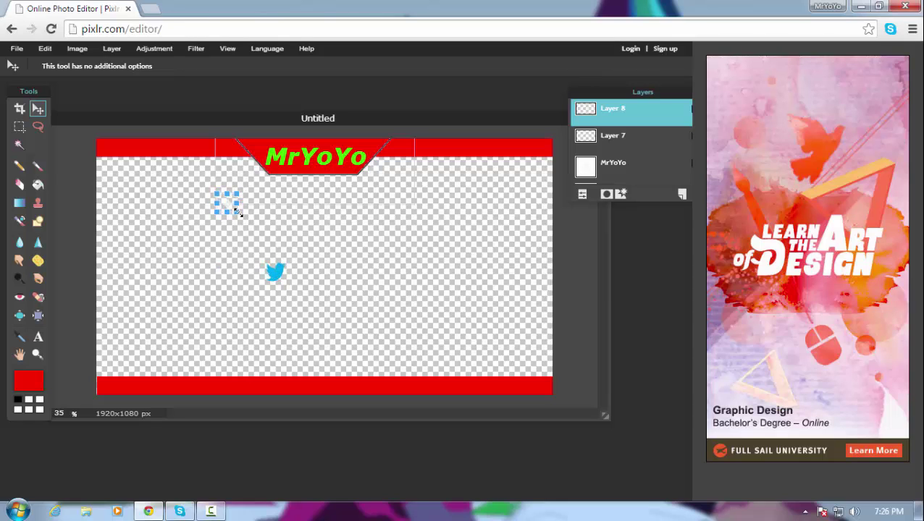
click(641, 264)
click(301, 298)
drag(279, 272, 108, 144)
click(682, 194)
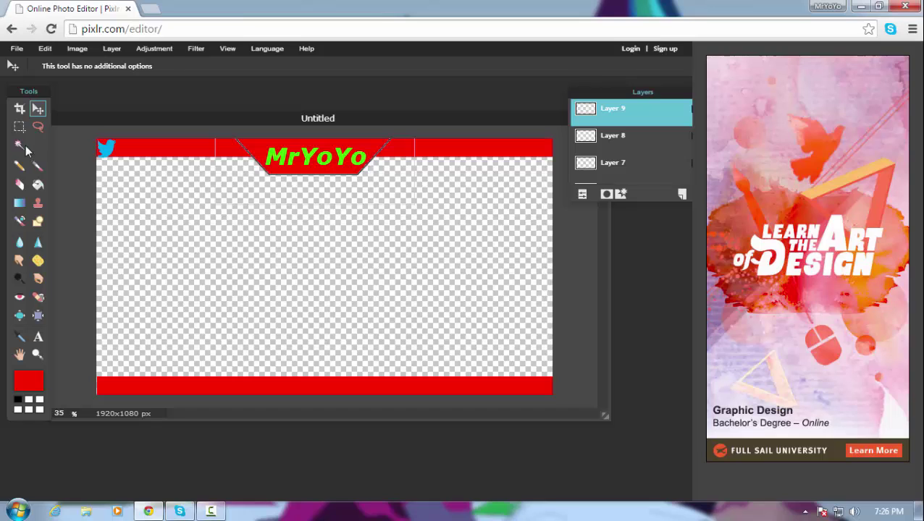
- Start a text box on the canvas with size 70 and a cyan colour
click(38, 338)
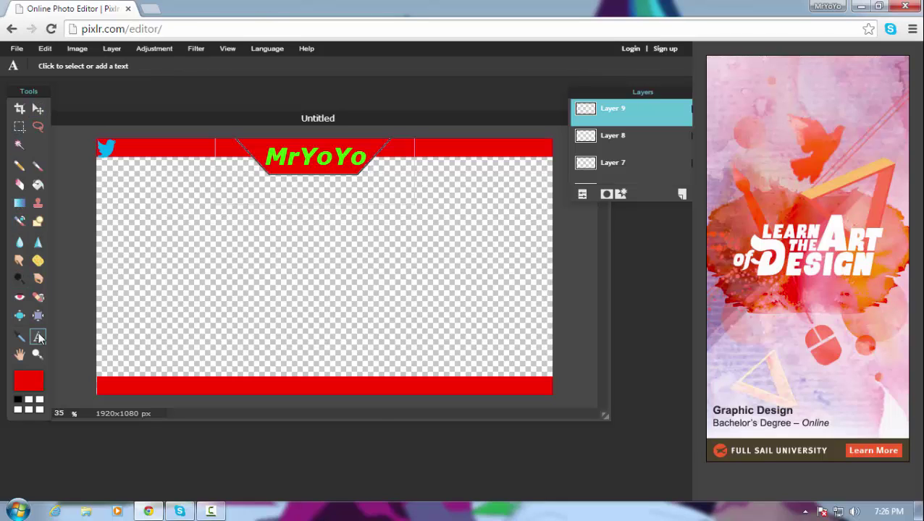
click(195, 277)
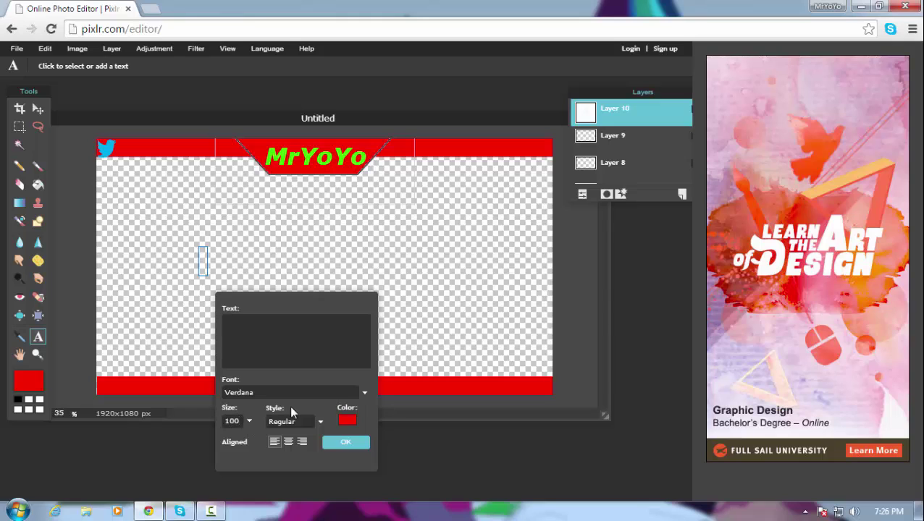
key(BackSpace)
key(BackSpace)
key(BackSpace)
text(70)
click(346, 420)
drag(263, 145, 279, 295)
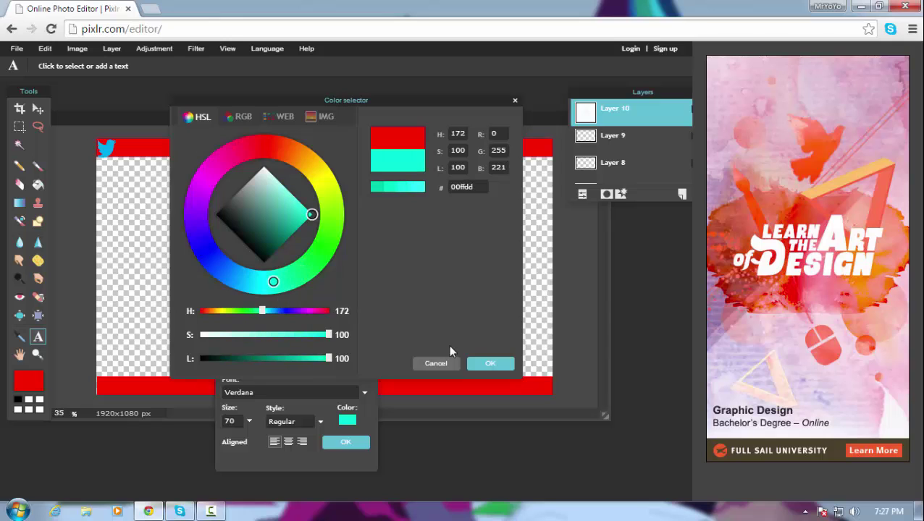
click(486, 367)
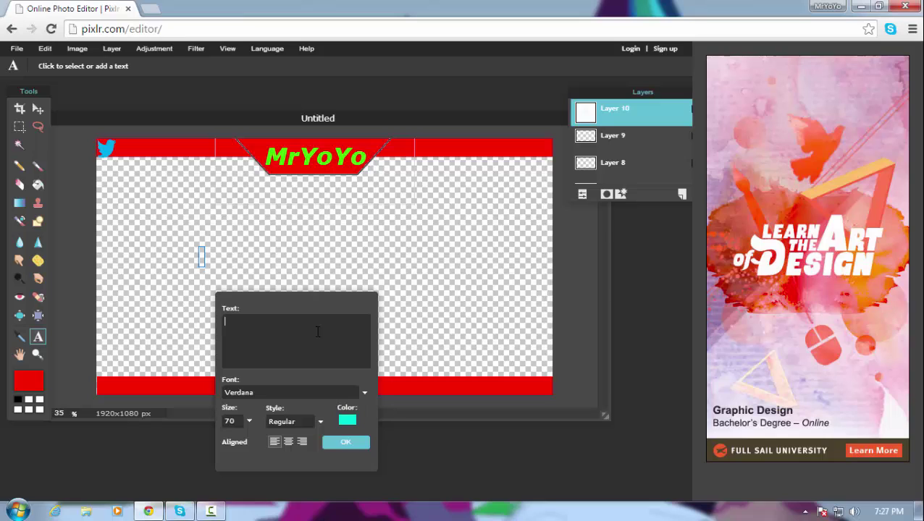
- Enter the Twitter handle and position it in the top red bar beside the bird
text(@MrYoYo)
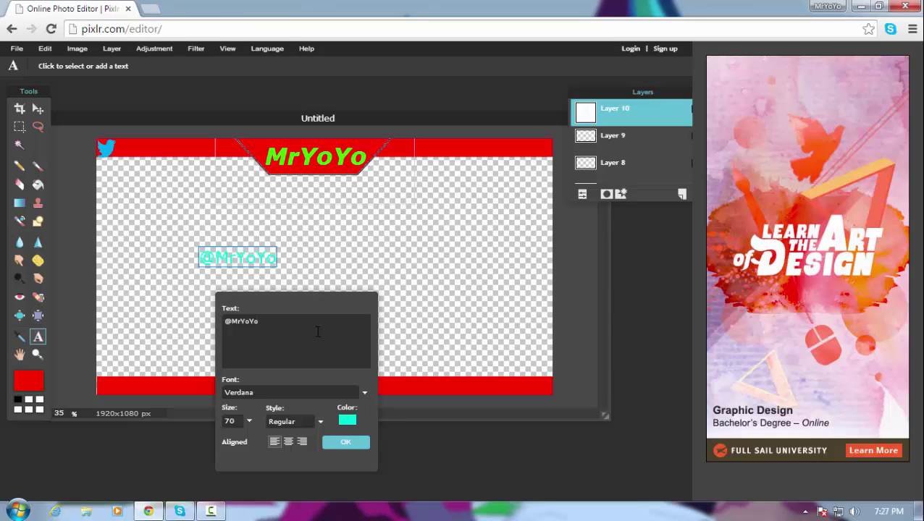
text(25)
drag(241, 260, 155, 148)
click(343, 443)
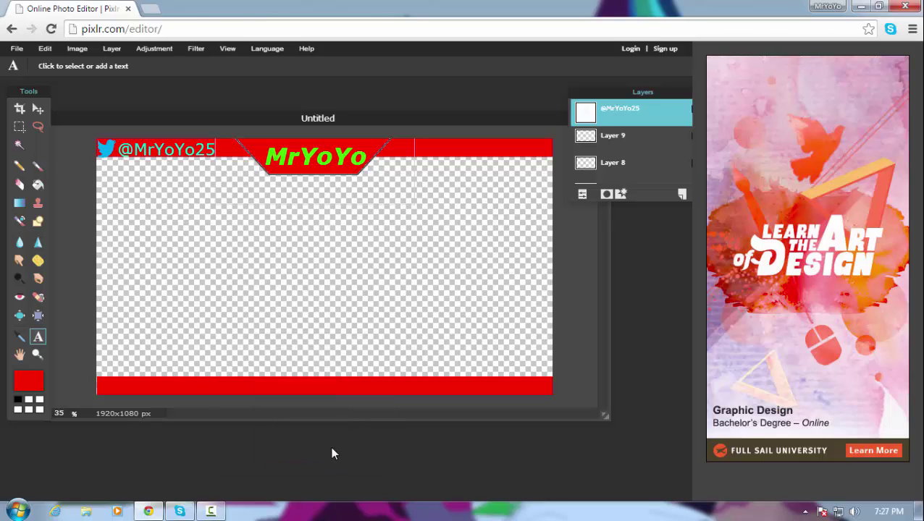
click(37, 109)
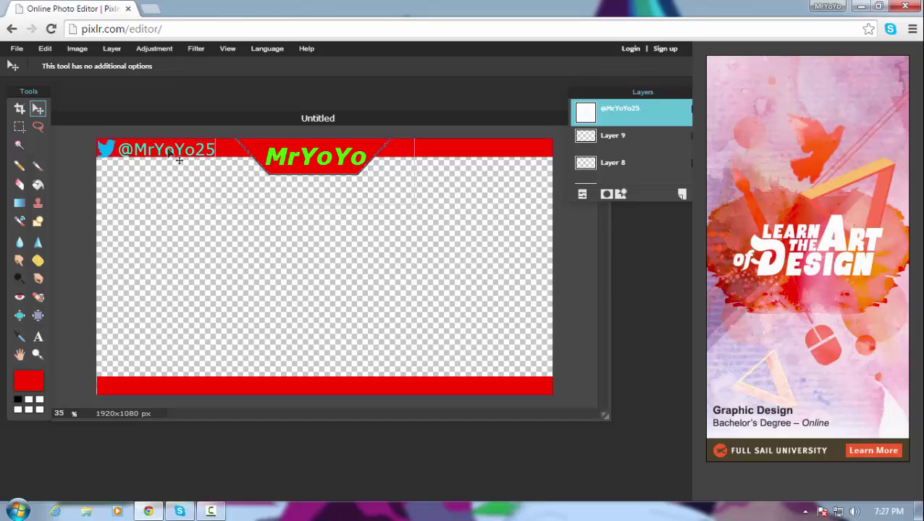
drag(168, 147, 167, 147)
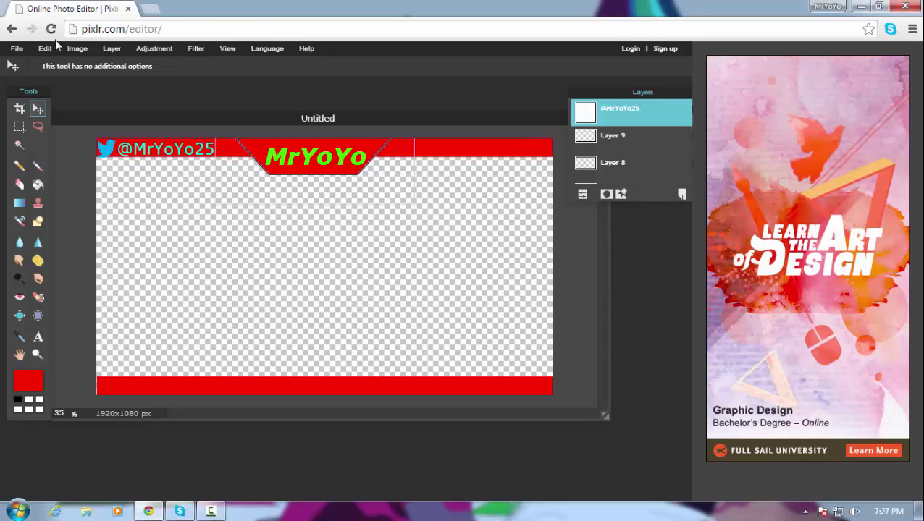
- Open the YouTube-Logo image file
click(16, 49)
click(49, 76)
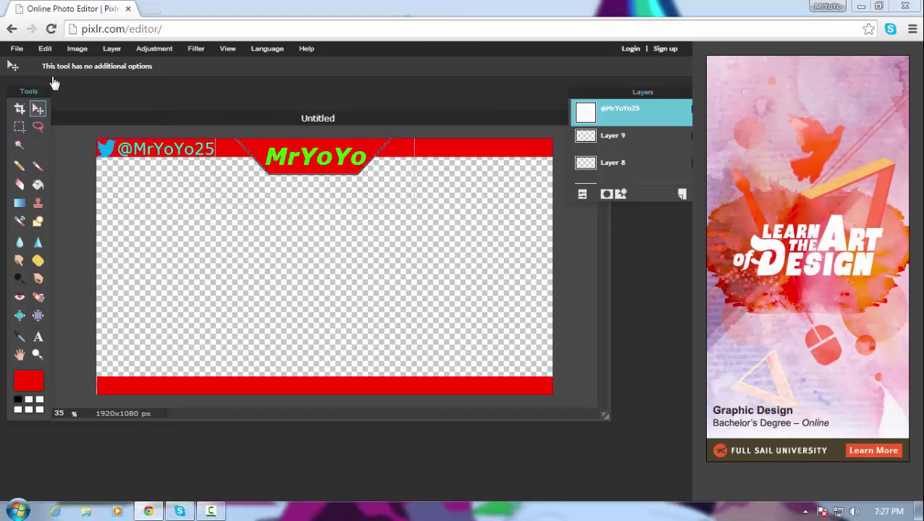
click(324, 209)
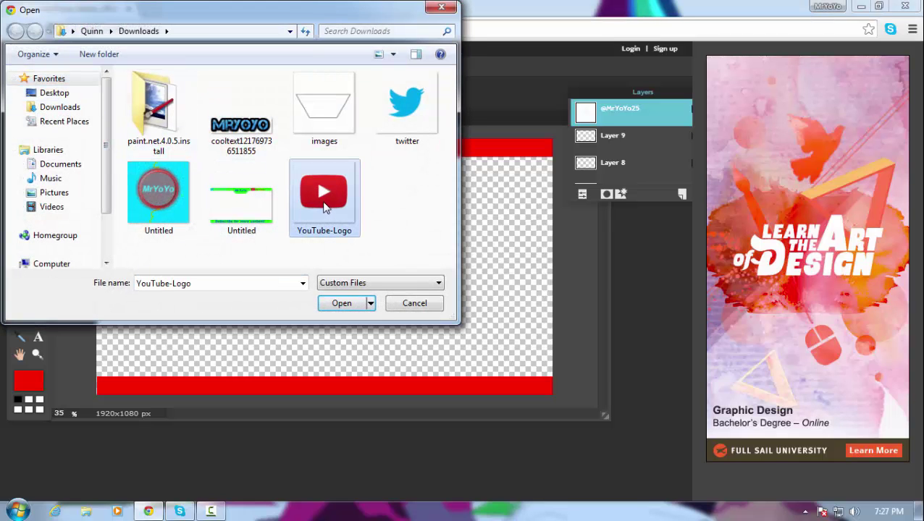
double_click(323, 206)
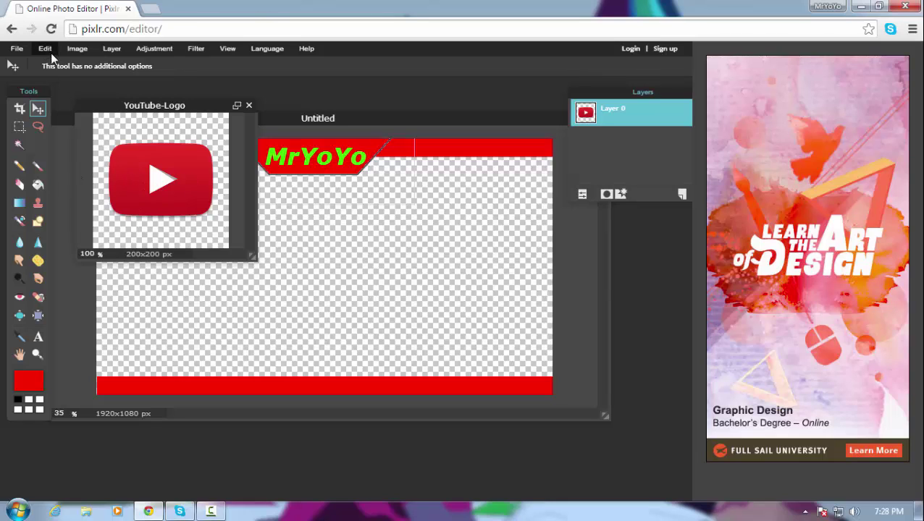
- Select the logo via Magic Wand and Invert, copy it, close unsaved, and paste into the banner
click(20, 144)
click(115, 133)
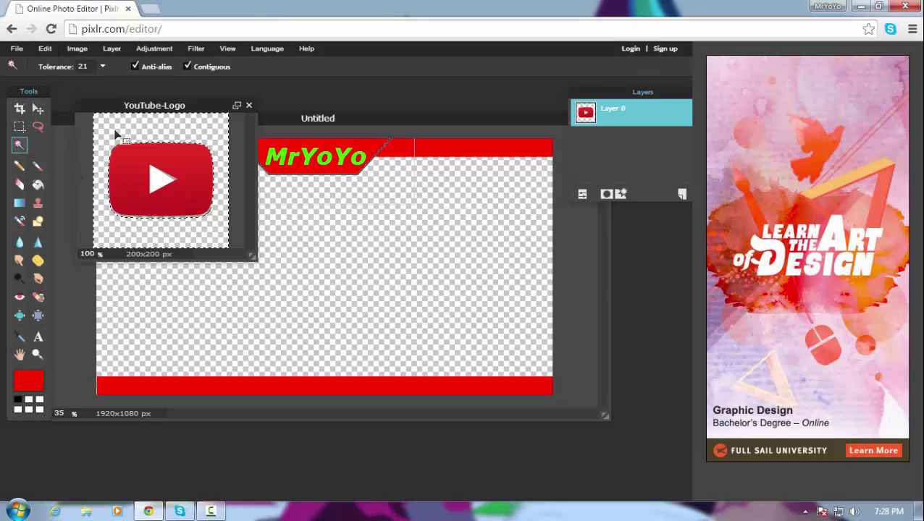
click(46, 48)
click(75, 200)
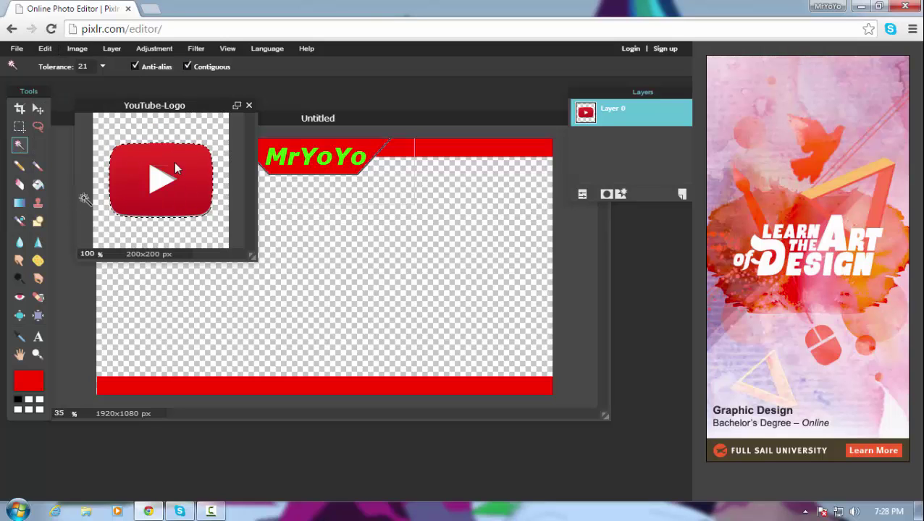
key(ctrl+c)
click(248, 105)
click(344, 297)
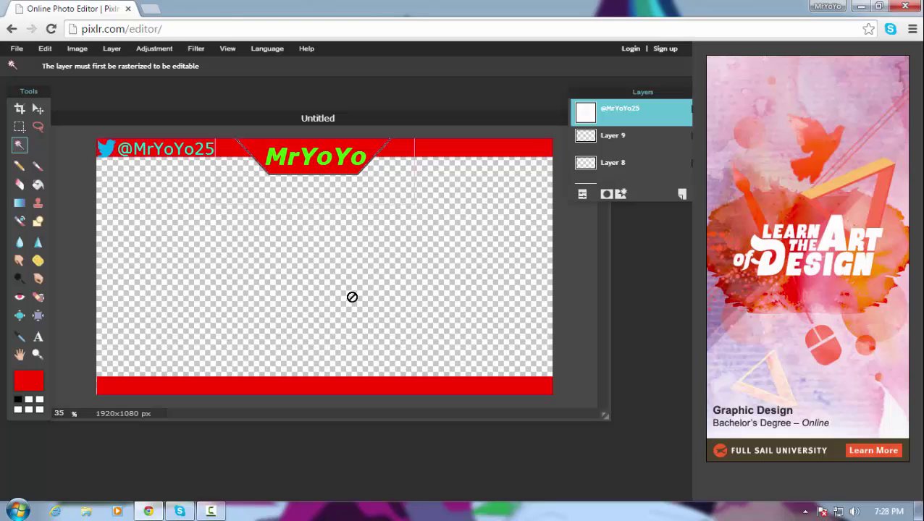
key(ctrl+v)
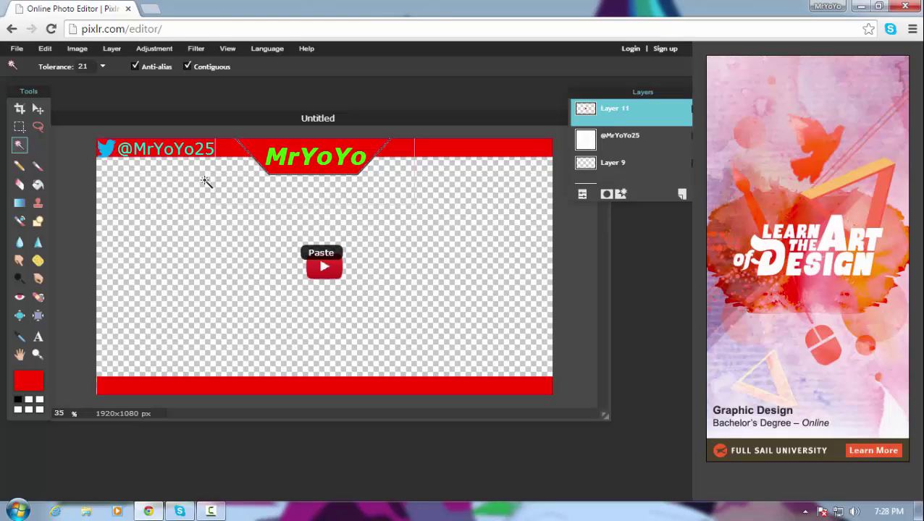
click(38, 109)
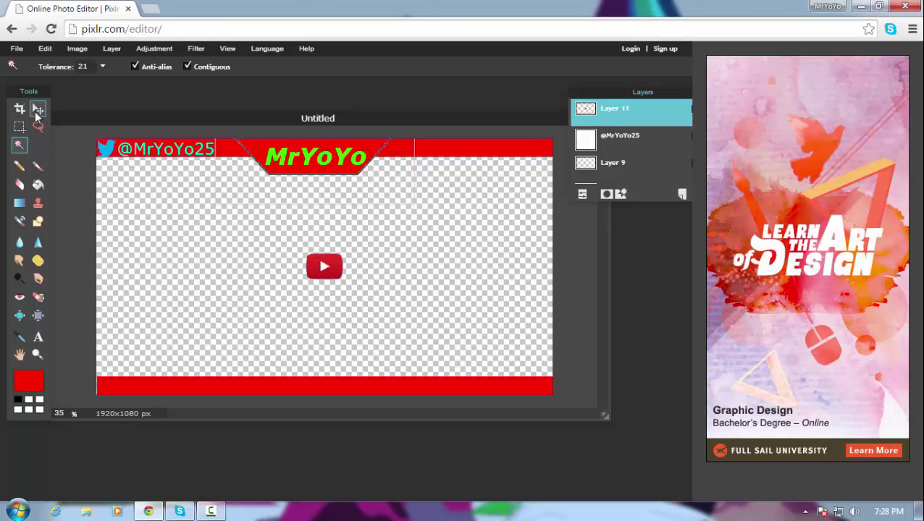
- Scale the pasted YouTube logo down with Free transform and leave it mid-canvas
click(41, 49)
click(87, 146)
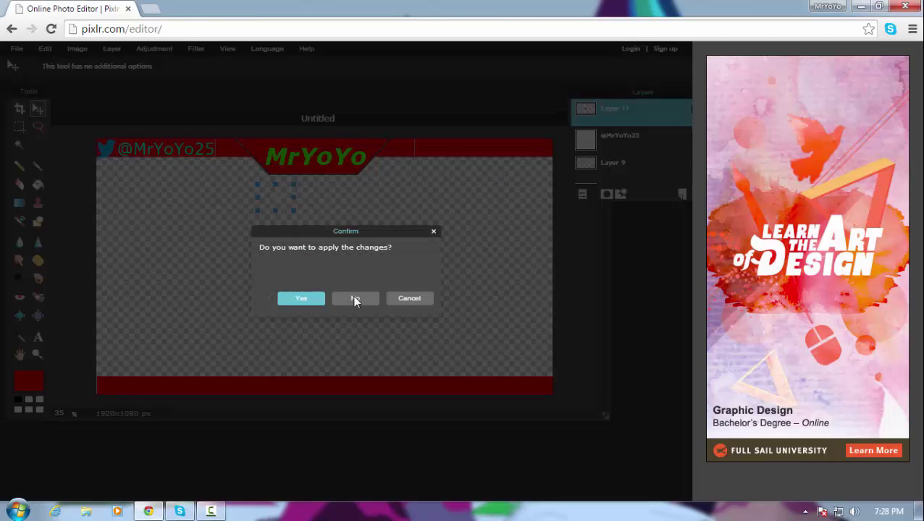
click(409, 299)
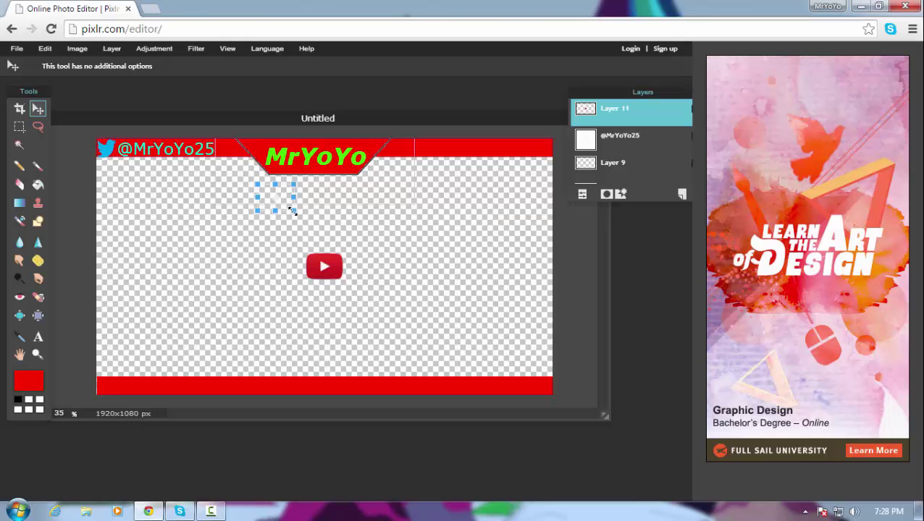
drag(293, 210, 287, 208)
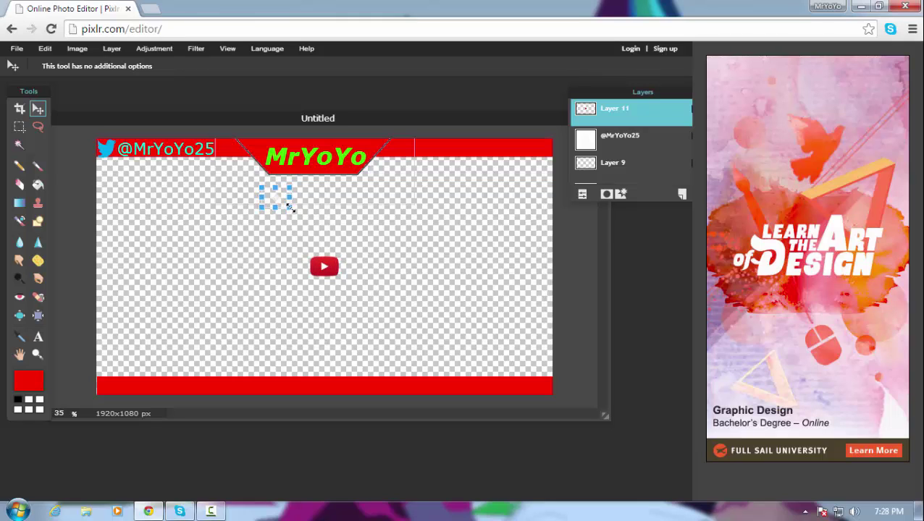
click(329, 268)
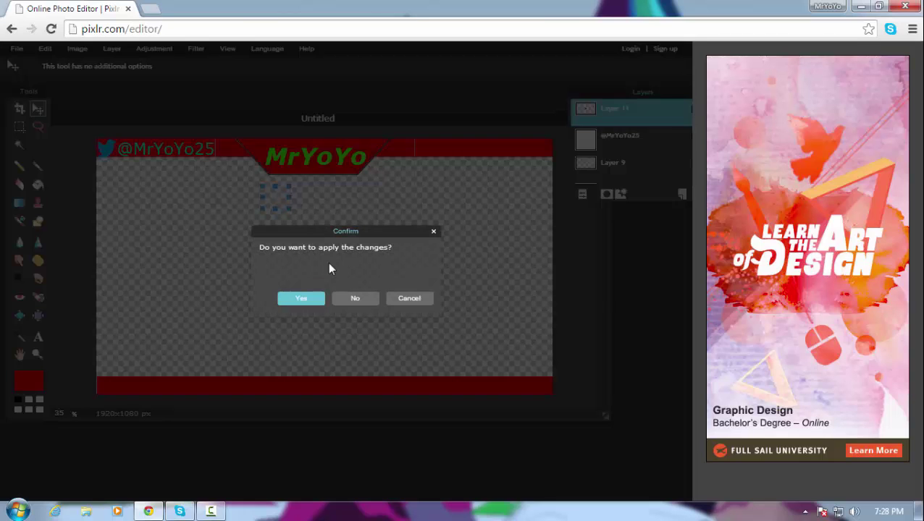
click(300, 300)
drag(325, 274, 423, 143)
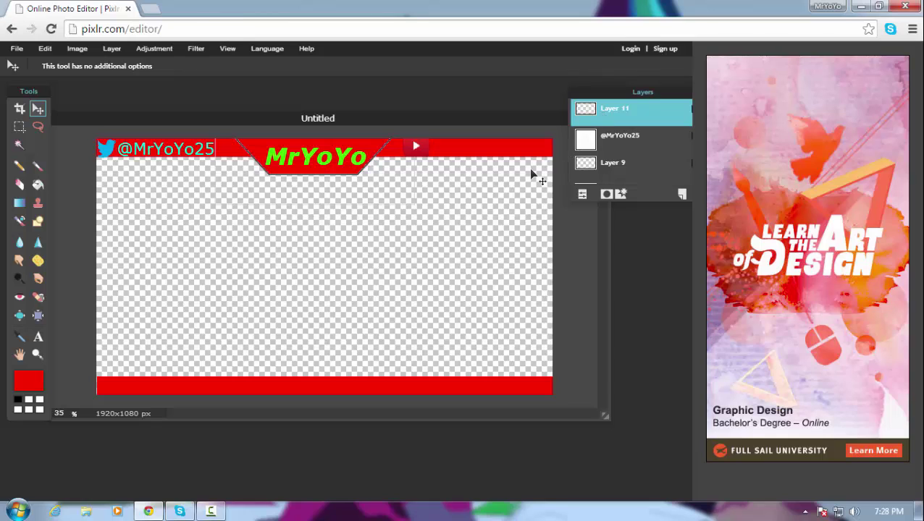
drag(424, 149, 333, 262)
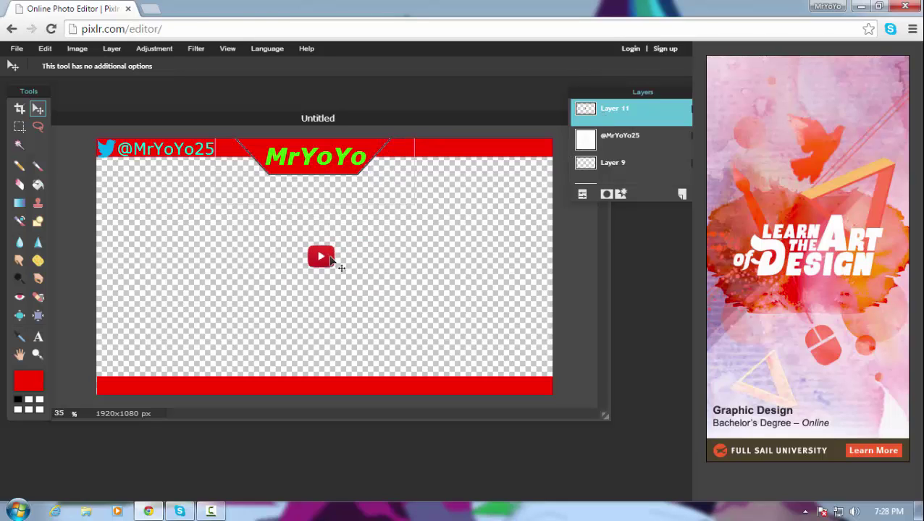
- Fill the YouTube logo's red areas with green using the Paint Bucket
click(37, 186)
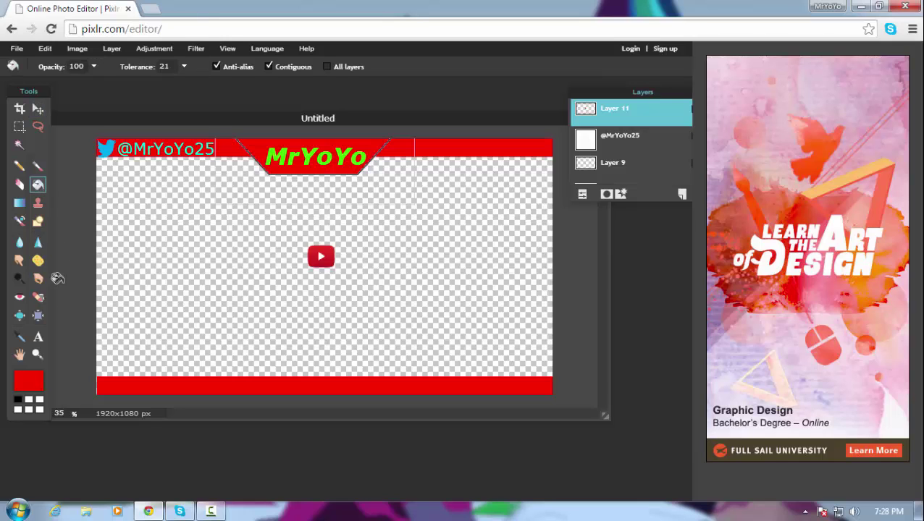
click(33, 384)
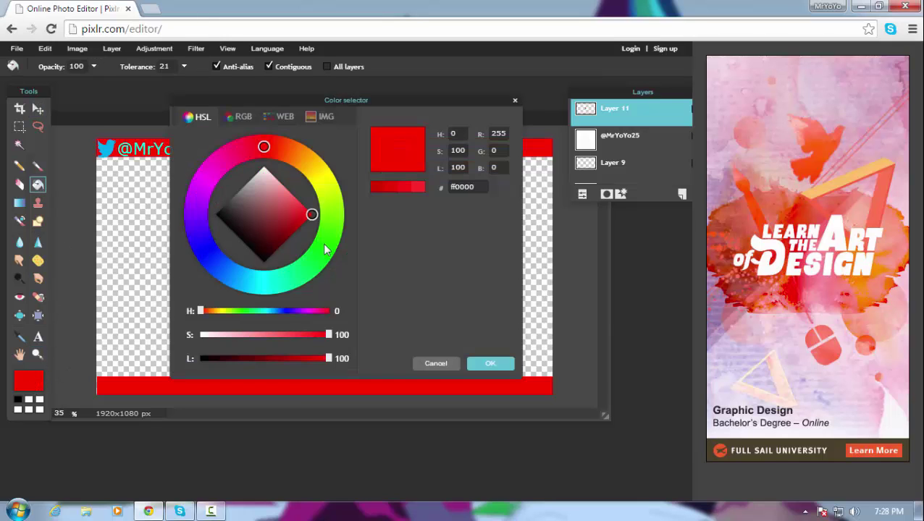
click(327, 237)
click(490, 362)
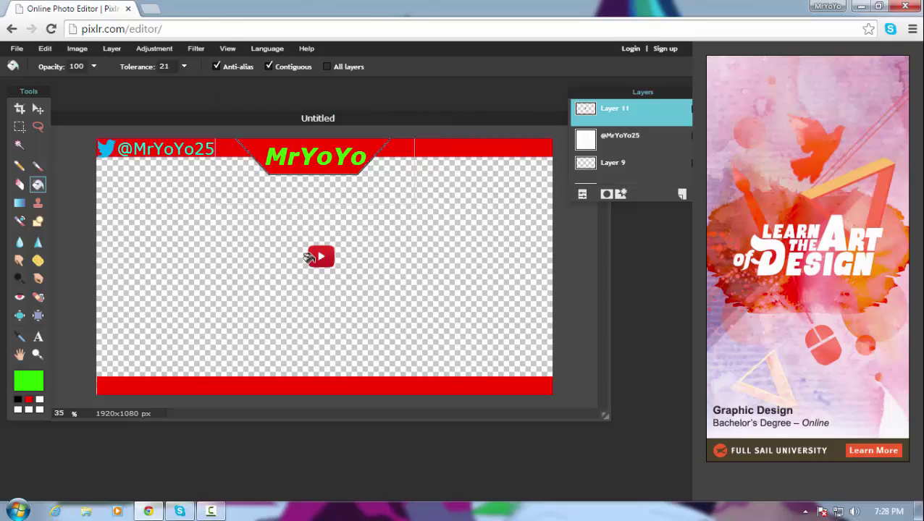
click(311, 256)
click(314, 246)
- Move the green logo into the top red bar and add a new empty layer
click(37, 109)
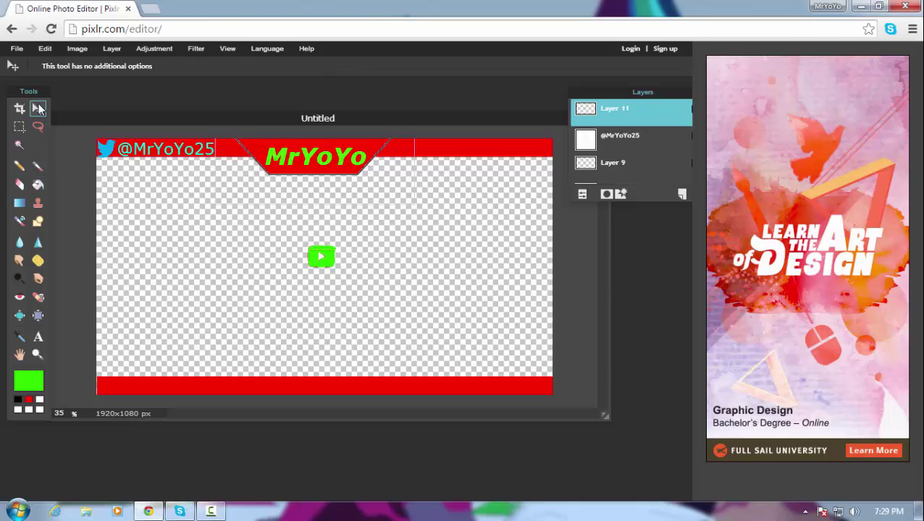
drag(334, 260, 432, 150)
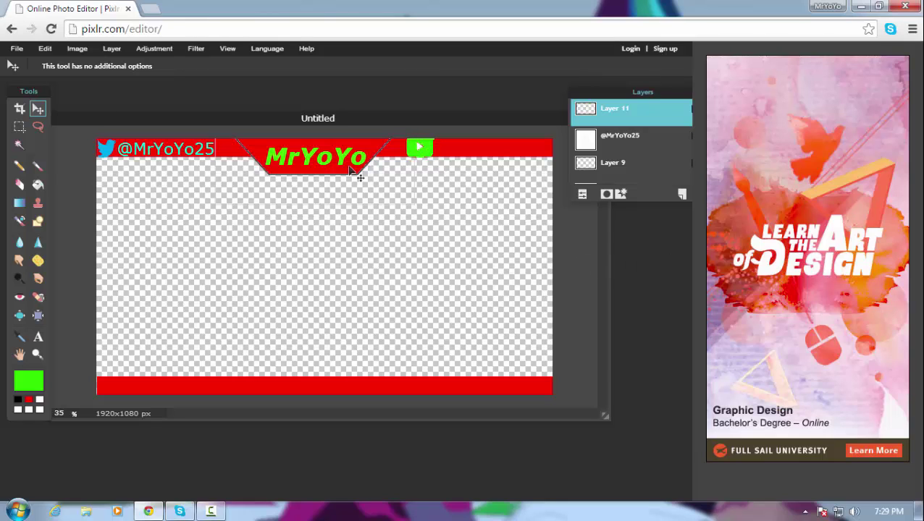
click(680, 193)
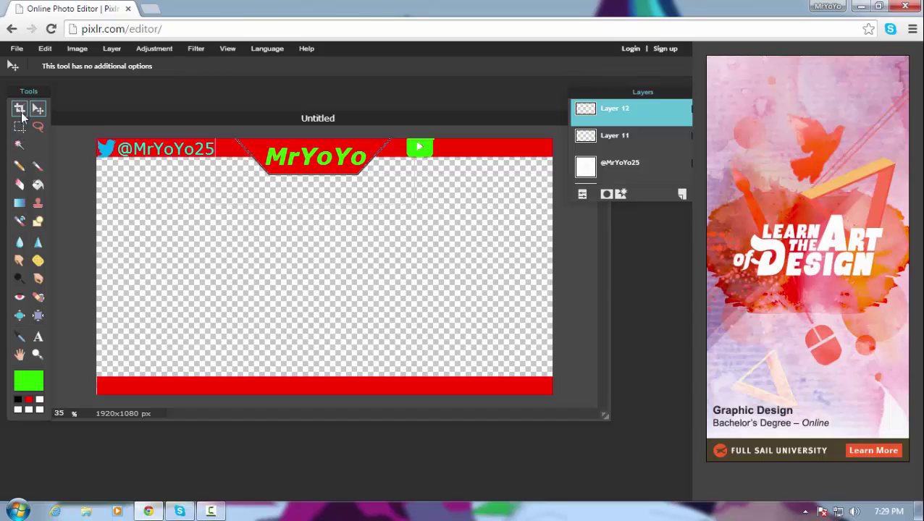
- Start a new text box on the canvas with a magenta colour
click(37, 336)
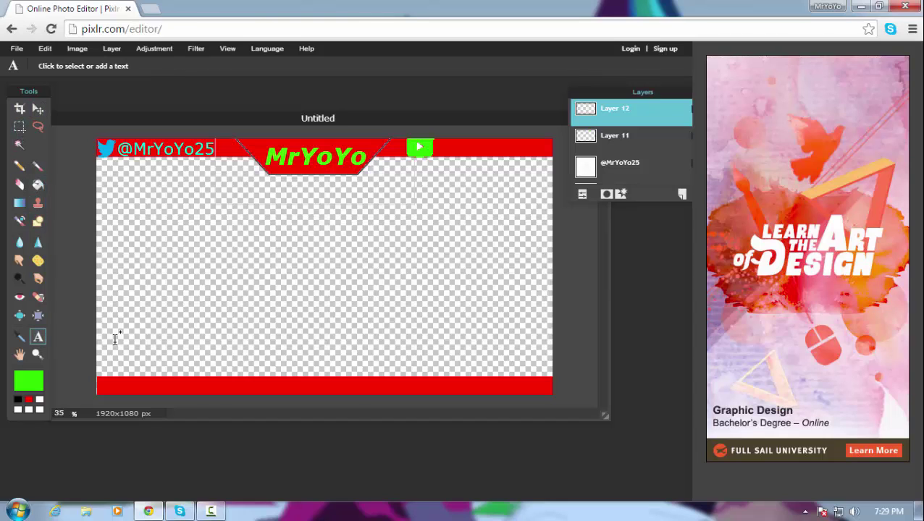
click(182, 279)
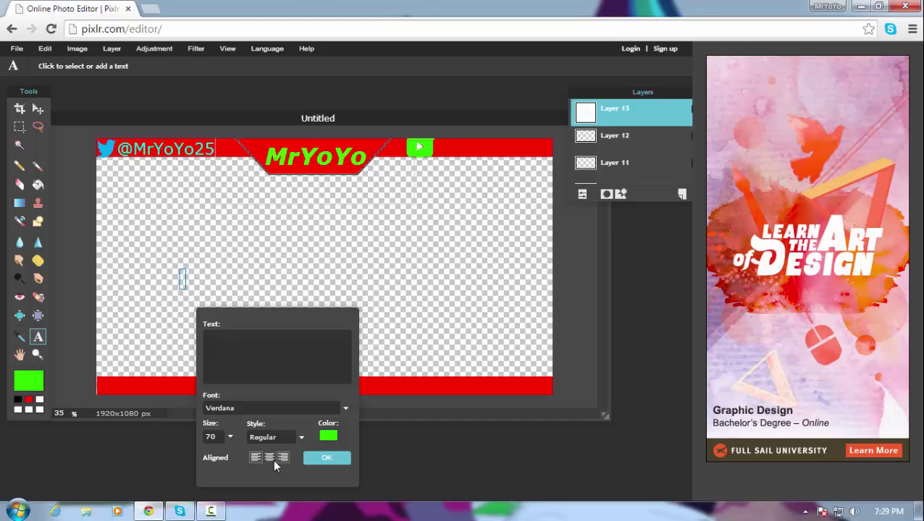
click(331, 436)
drag(328, 238, 211, 161)
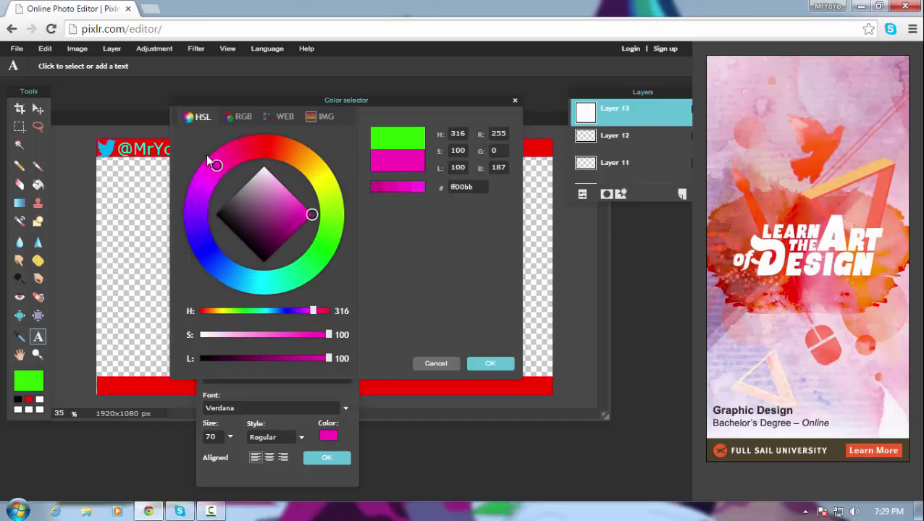
click(491, 364)
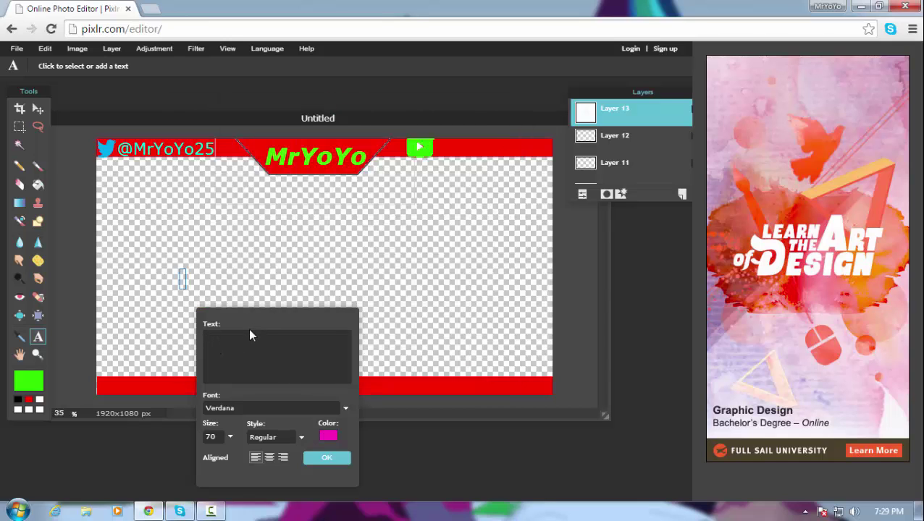
- Type MrYoYo in Bold/Italic and place it in the top bar right of the logo
text(rYoYo)
click(264, 437)
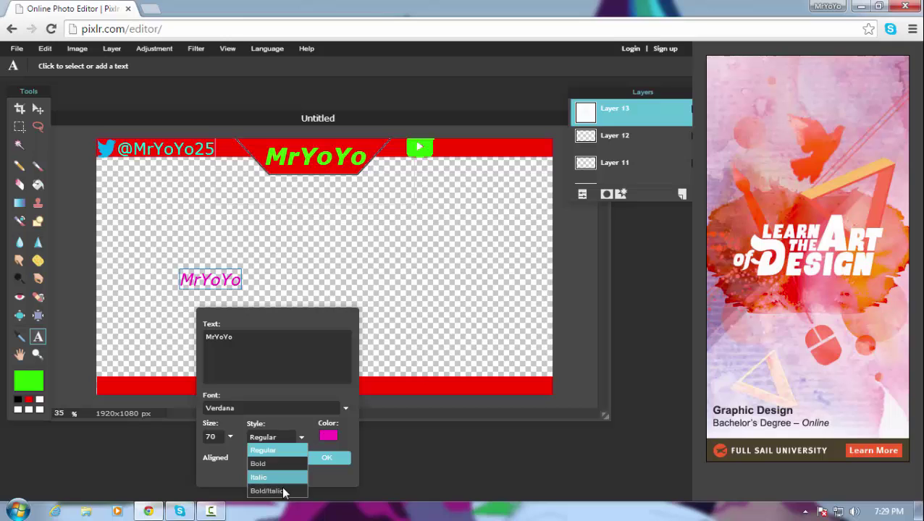
click(268, 491)
drag(221, 287, 475, 154)
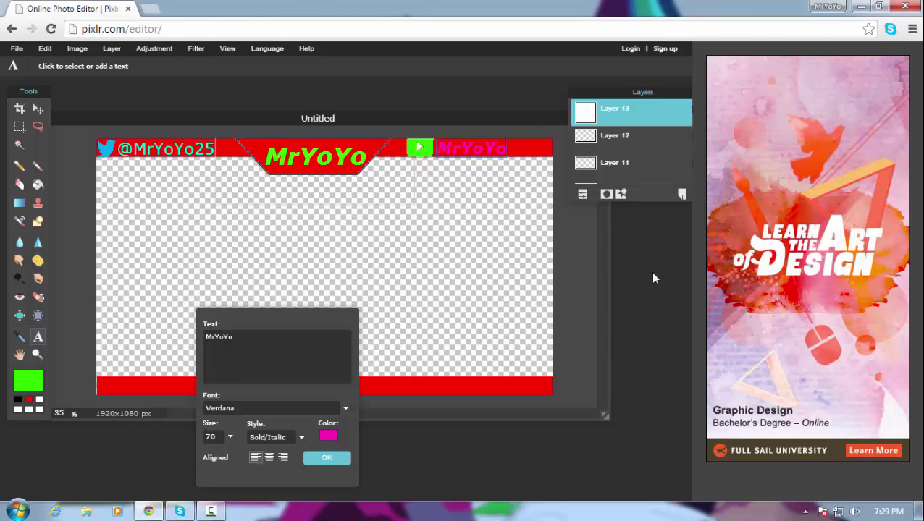
click(340, 459)
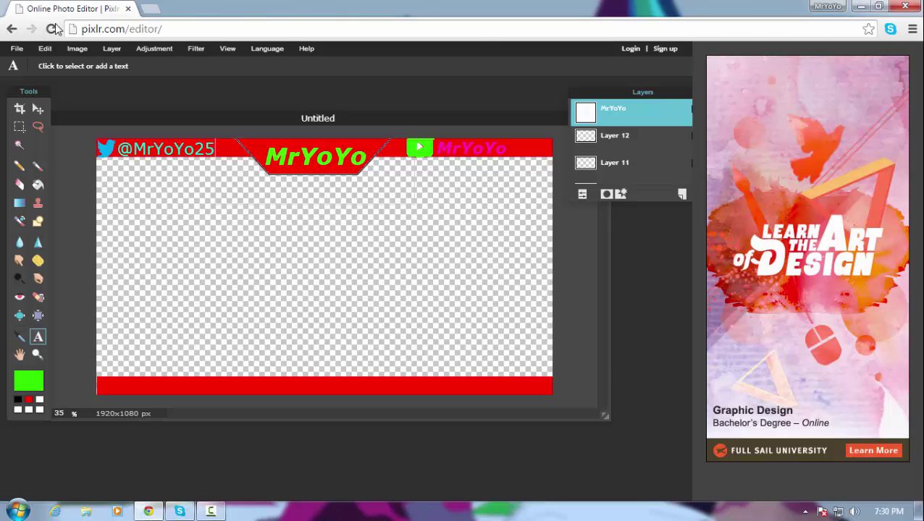
- Add a new layer and a blue text box reading 'Subscribe for more content!' mid-canvas
click(681, 194)
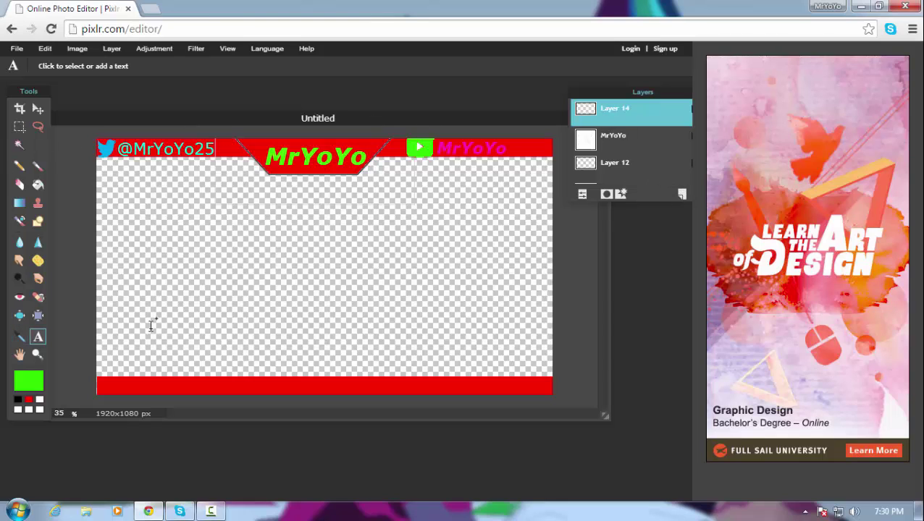
click(203, 260)
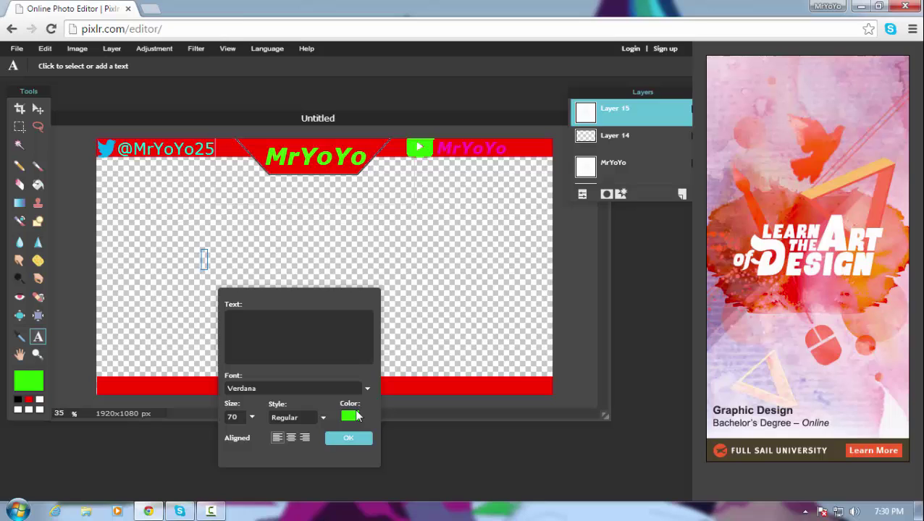
click(355, 415)
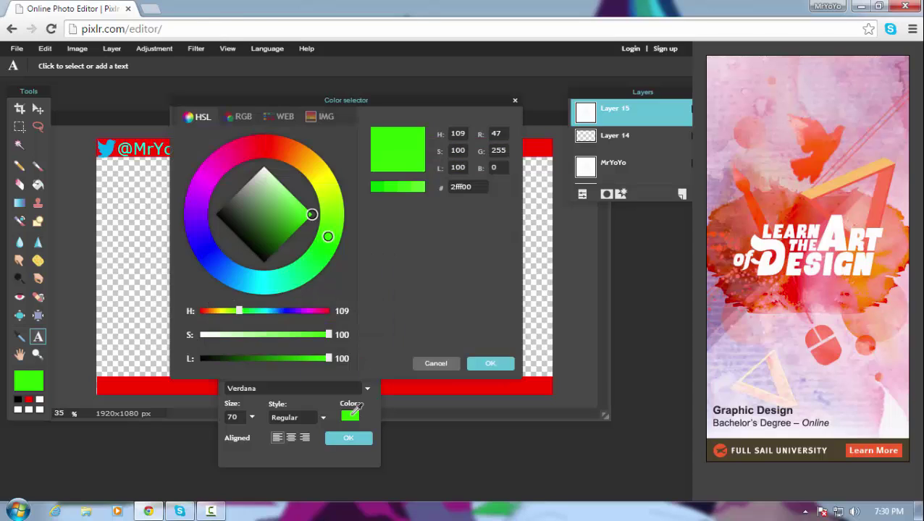
click(213, 255)
click(485, 364)
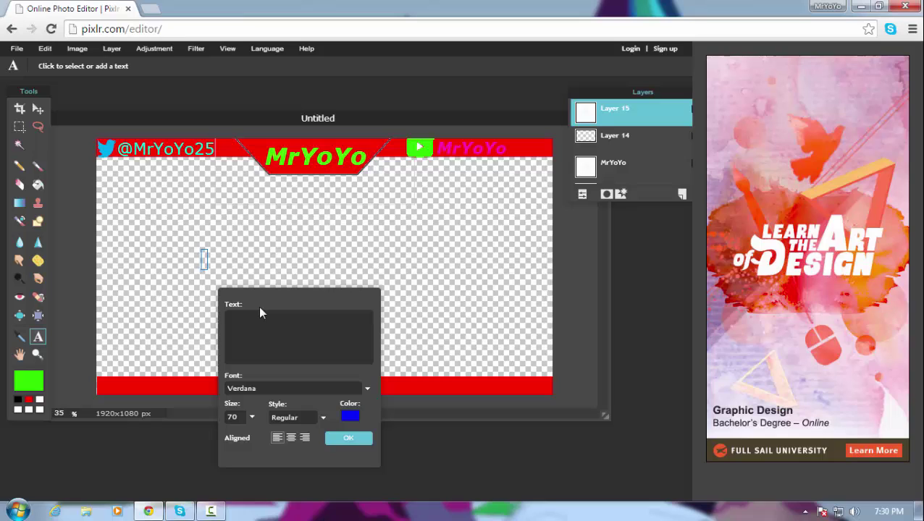
text(Subs)
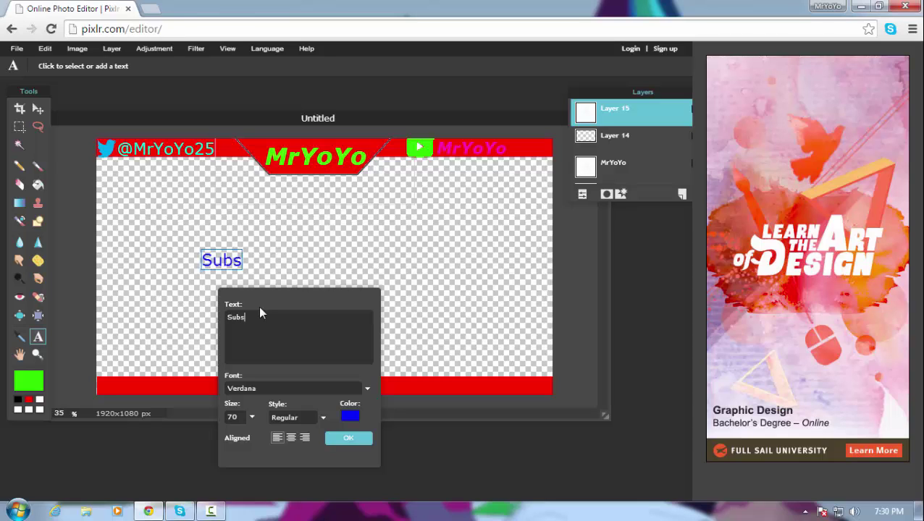
text(cribe)
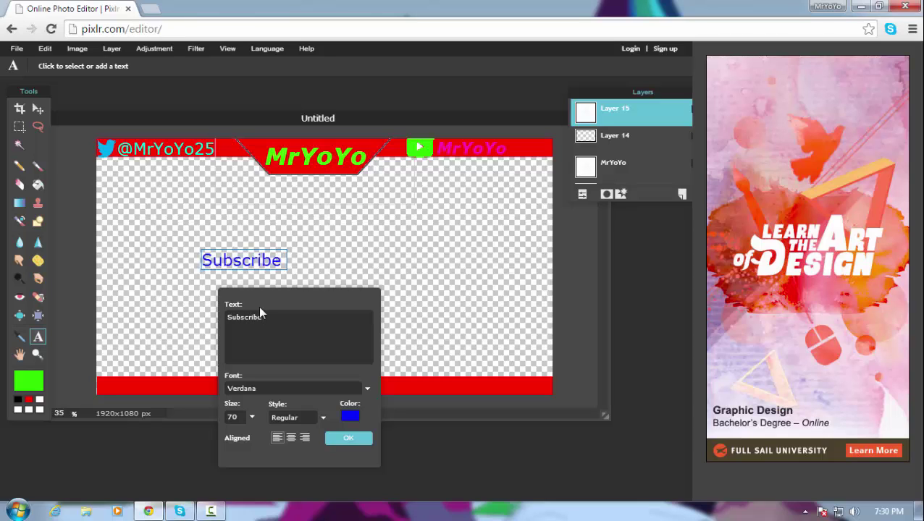
text( for mo)
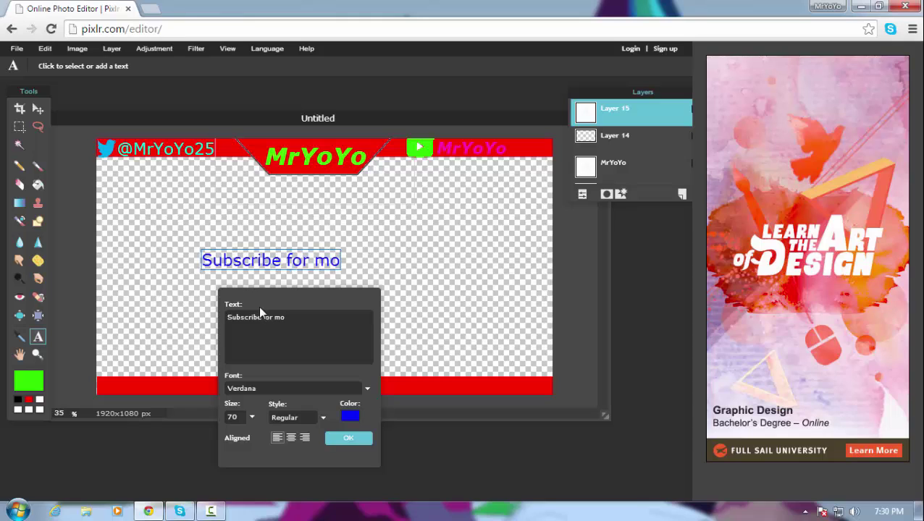
text(re content)
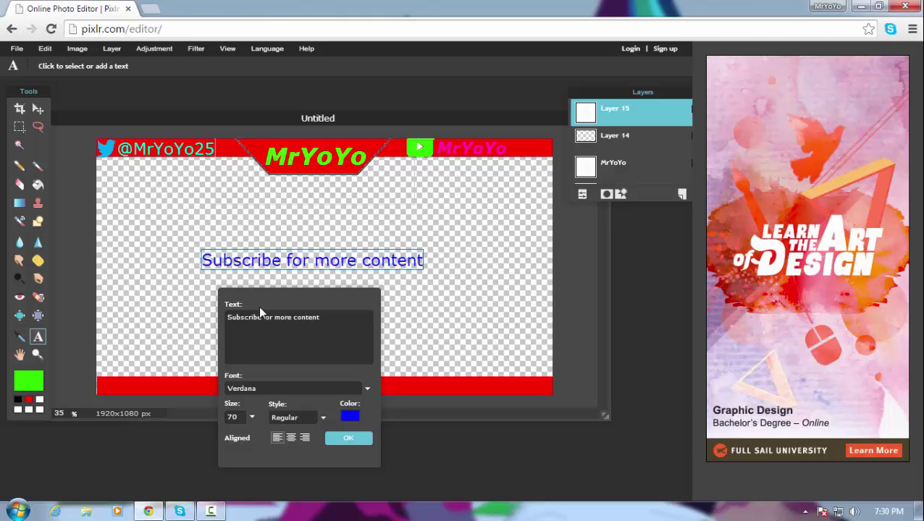
text(!)
- Set the Subscribe text to size 100 and centre it across the bottom red bar
drag(262, 295, 490, 234)
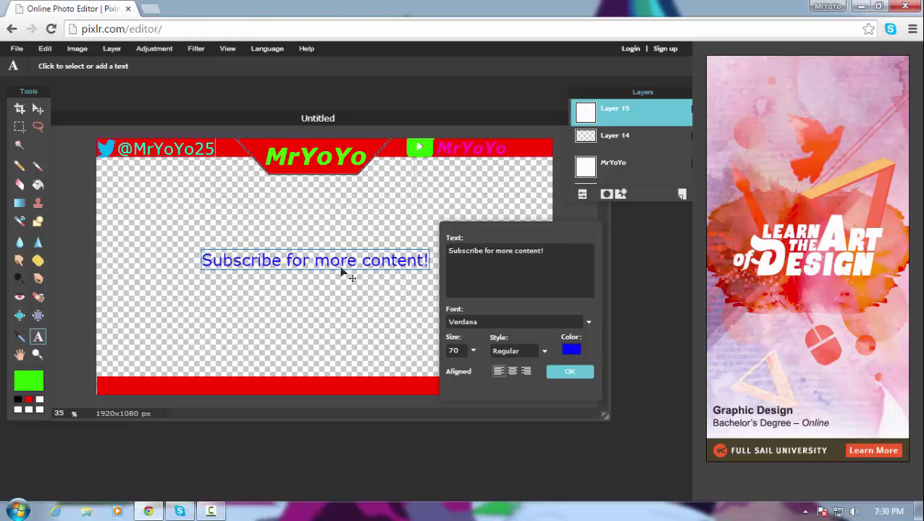
mouse_move(334, 264)
mouse_down()
mouse_move(331, 290)
mouse_move(335, 271)
mouse_up()
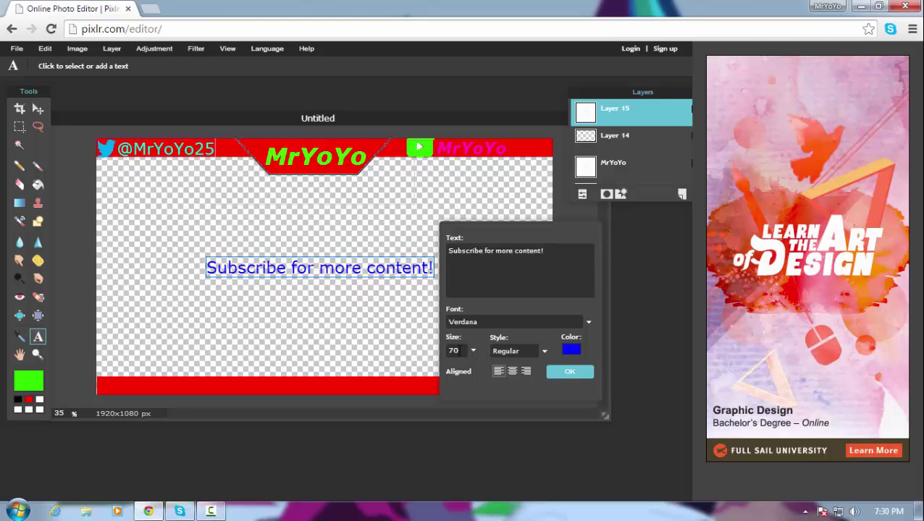
key(BackSpace)
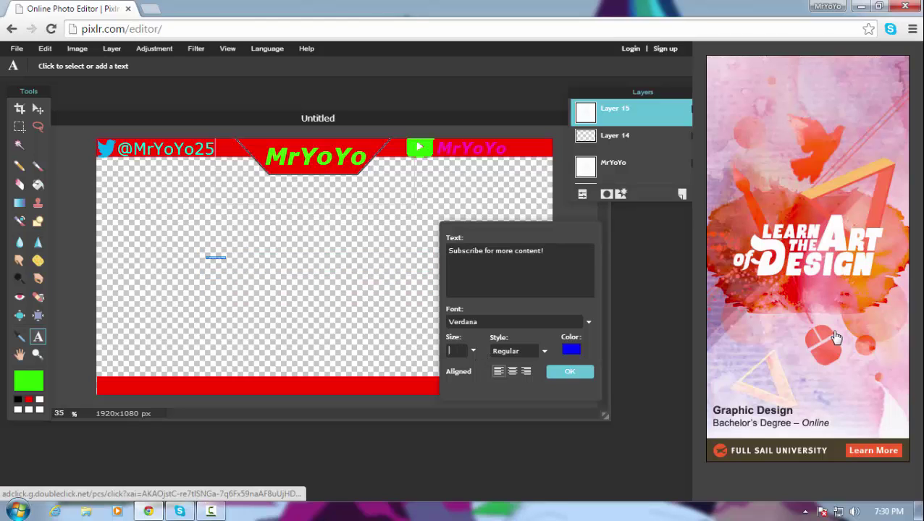
text(00)
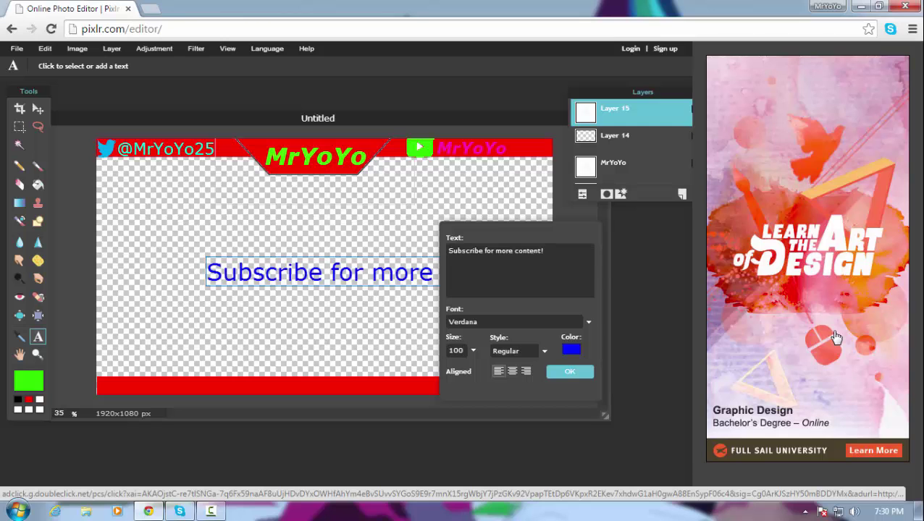
drag(387, 275, 305, 393)
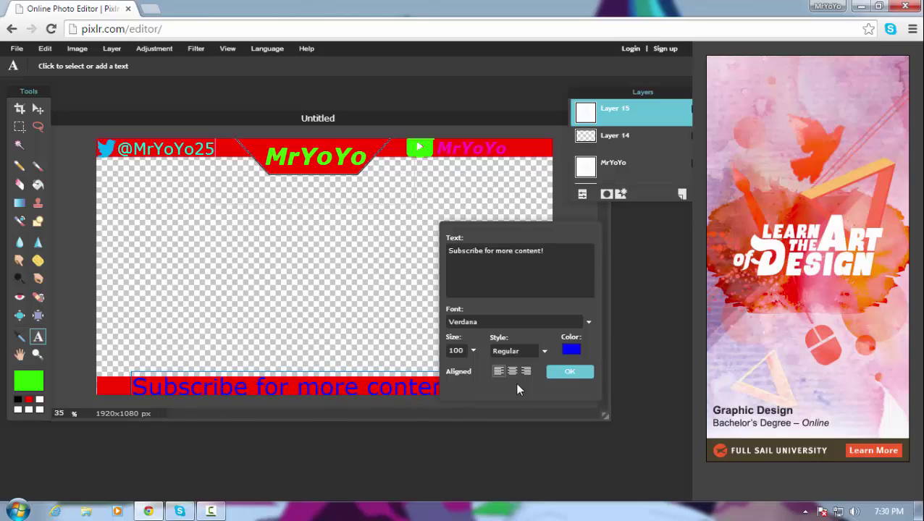
drag(576, 247, 423, 187)
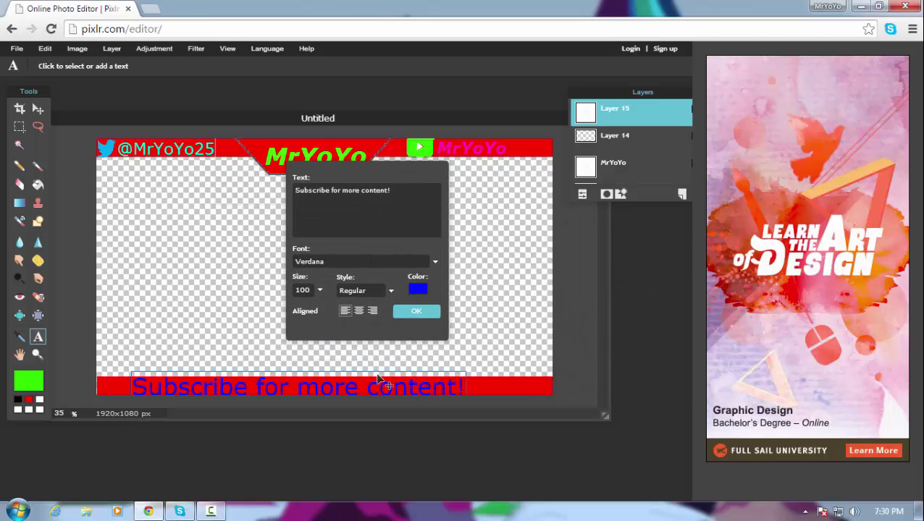
drag(396, 398, 399, 395)
click(417, 312)
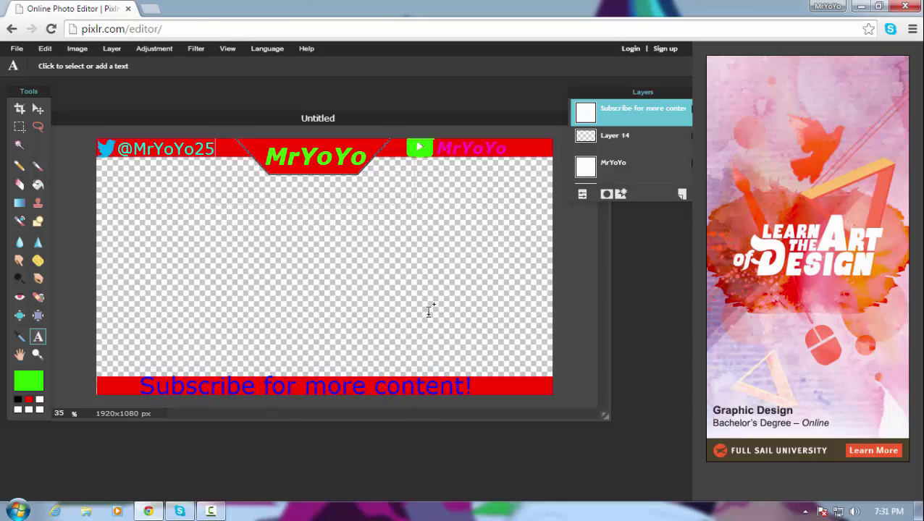
click(38, 108)
mouse_move(361, 387)
mouse_down()
mouse_move(373, 392)
mouse_move(358, 390)
mouse_up()
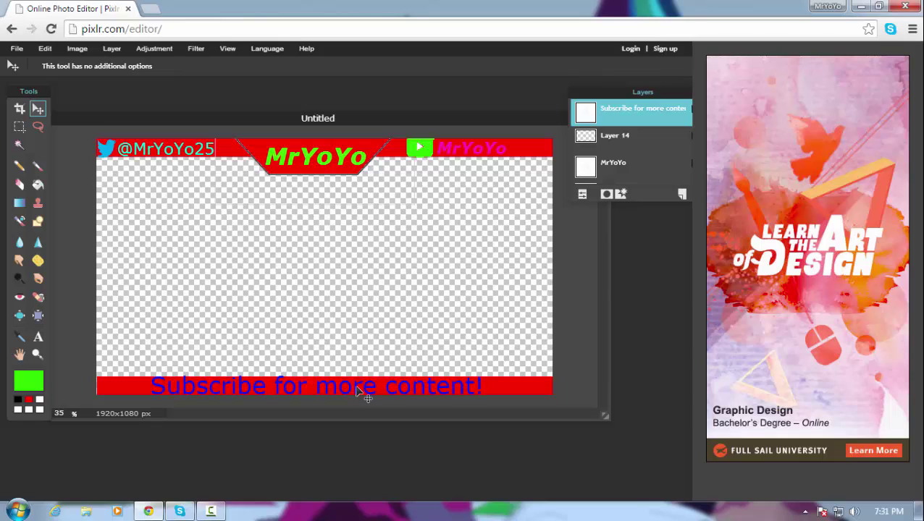
- Start saving the banner with PNG chosen as the format
click(13, 50)
click(11, 50)
click(16, 49)
click(40, 117)
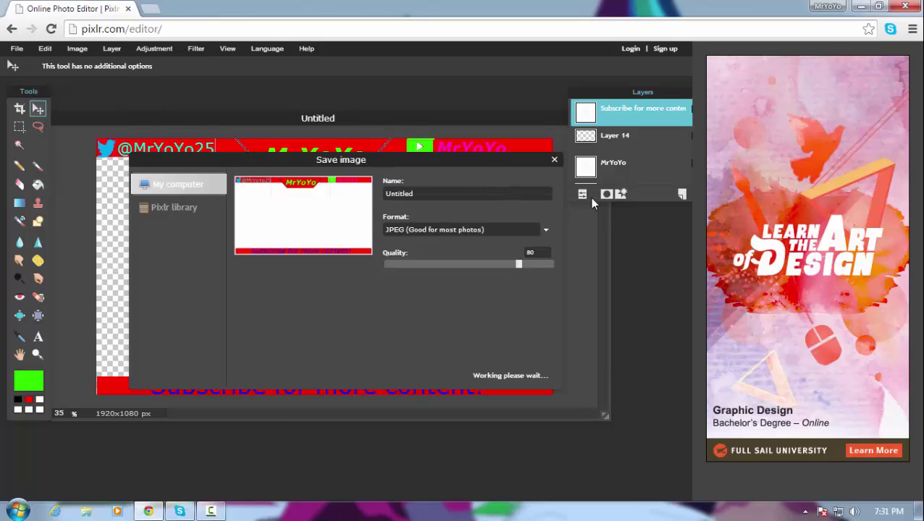
click(500, 230)
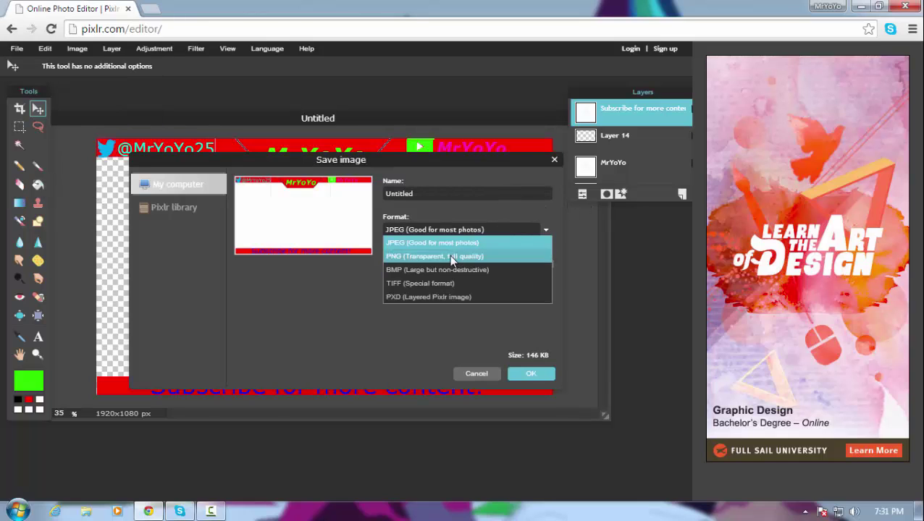
click(448, 256)
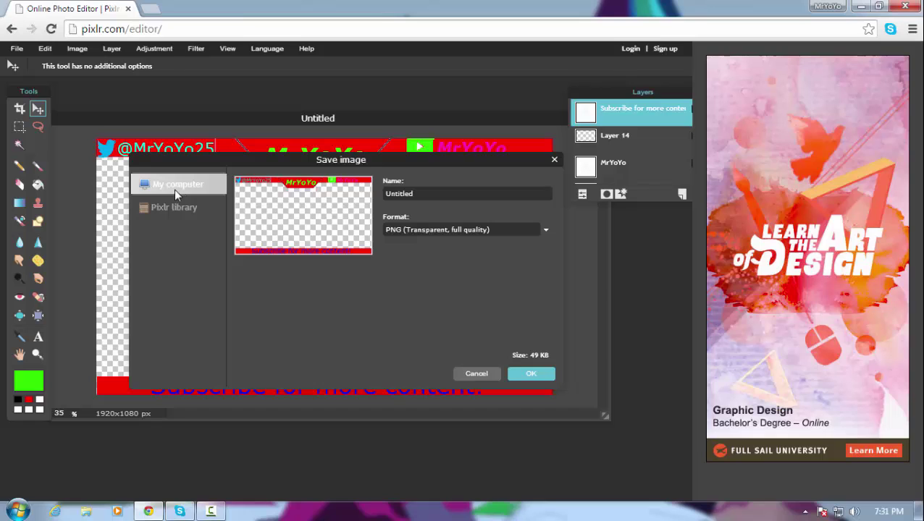
click(467, 232)
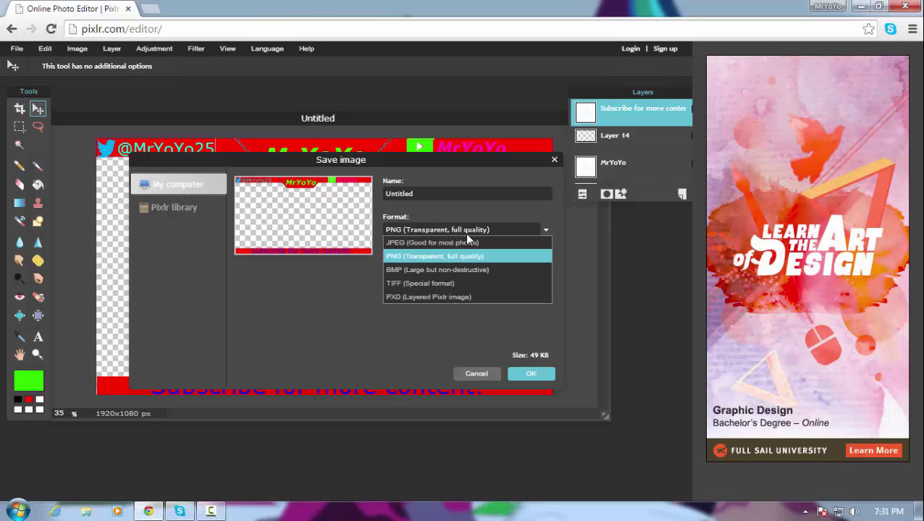
click(464, 232)
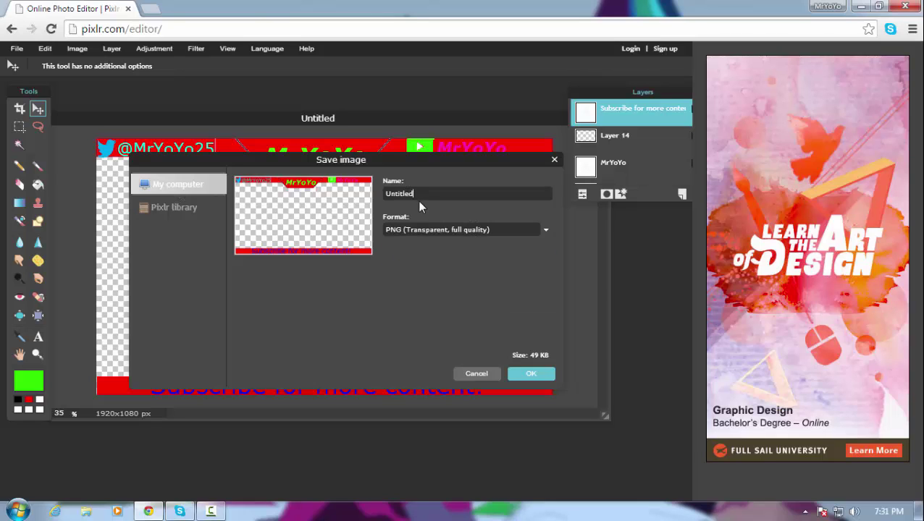
- Name the file Test and save it into the Downloads folder
key(BackSpace)
key(BackSpace)
key(BackSpace)
key(BackSpace)
key(BackSpace)
key(BackSpace)
key(BackSpace)
text(Test)
click(530, 373)
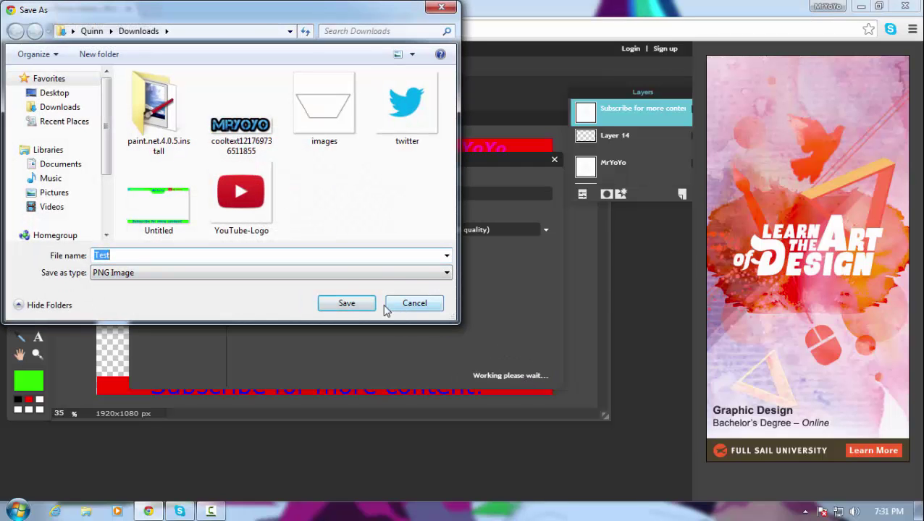
click(345, 302)
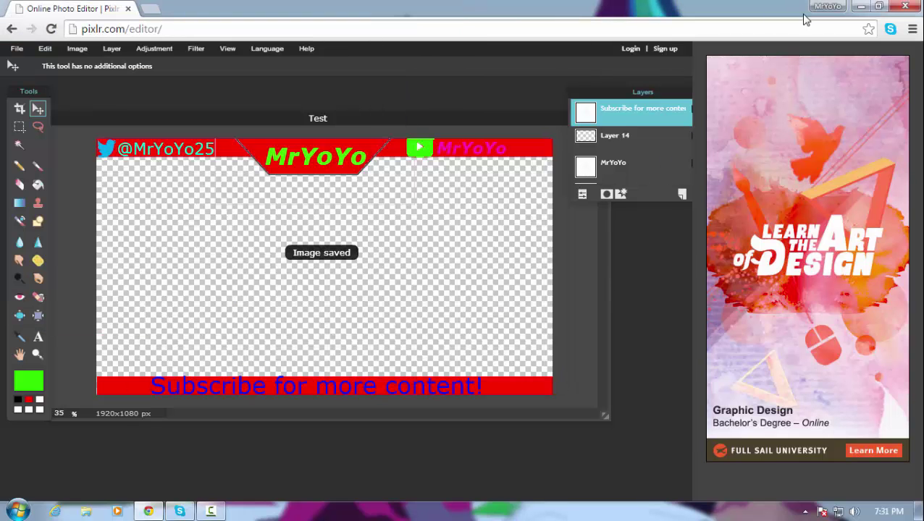
- Dismiss Camtasia's welcome screen and import the Kroosing to Glory gameplay video from Videos
click(860, 6)
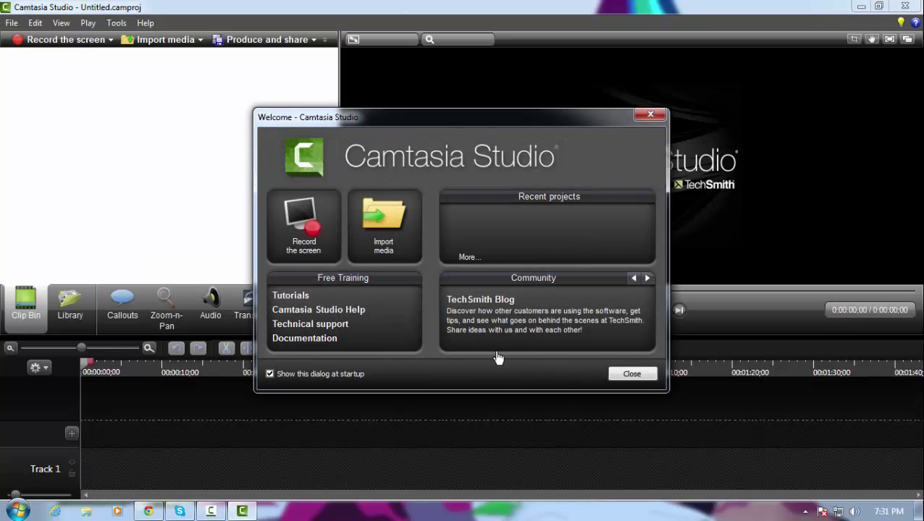
click(629, 373)
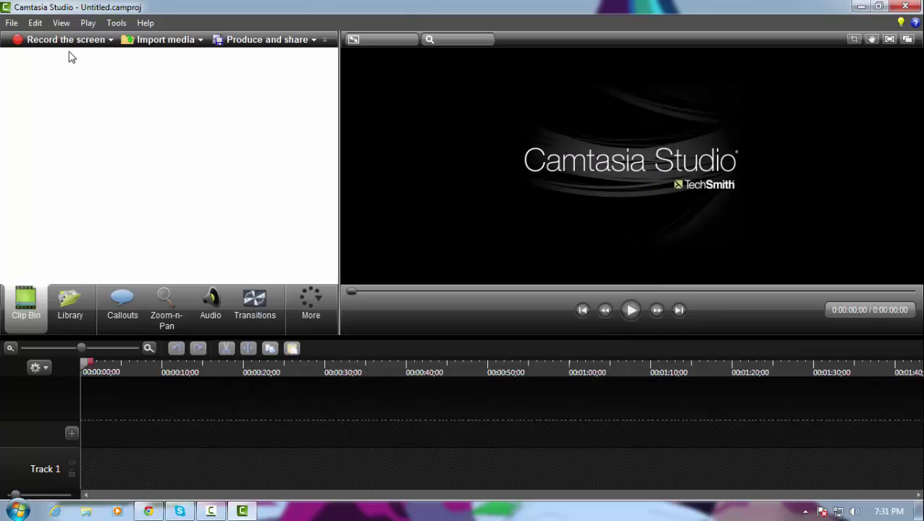
click(154, 42)
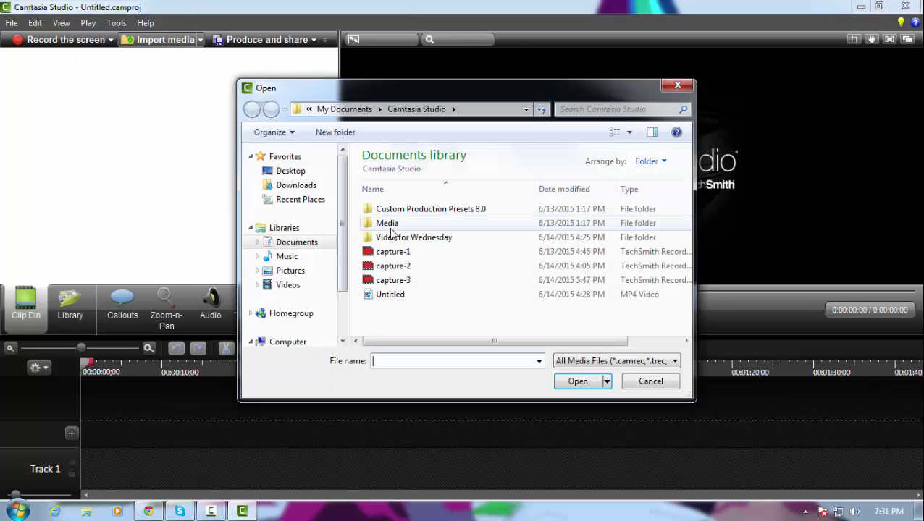
click(303, 246)
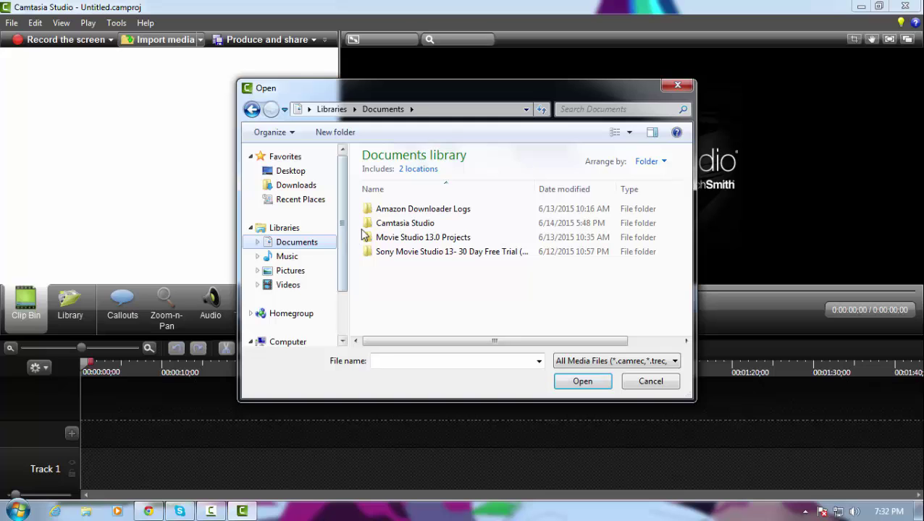
click(289, 287)
double_click(552, 217)
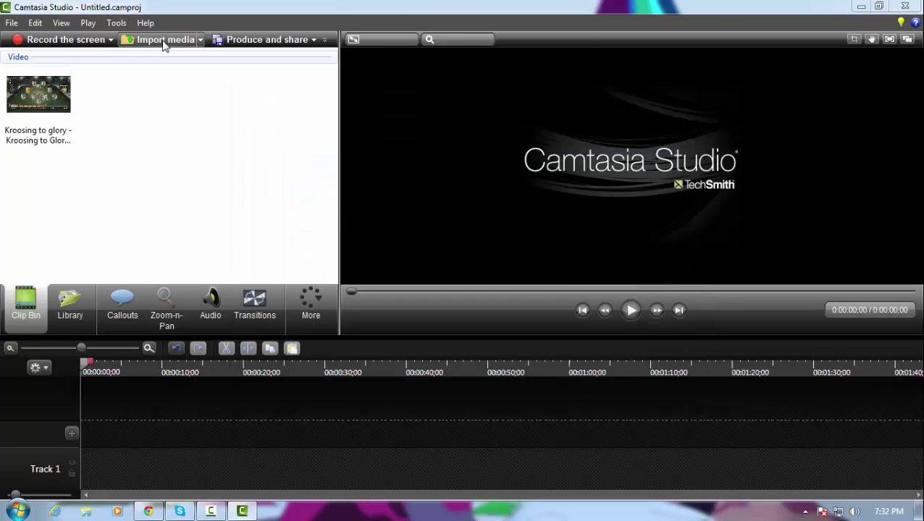
- Import the Test.png banner from Downloads and add a second timeline track
click(165, 41)
click(291, 185)
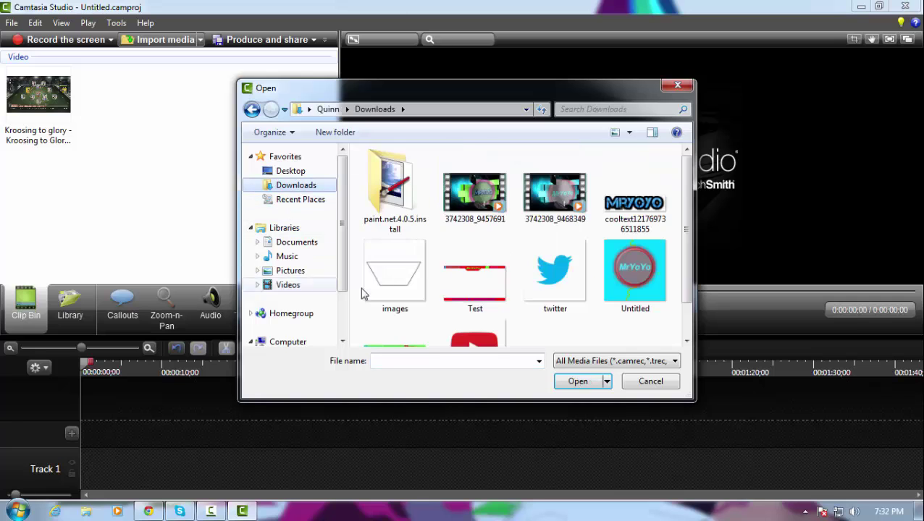
double_click(464, 293)
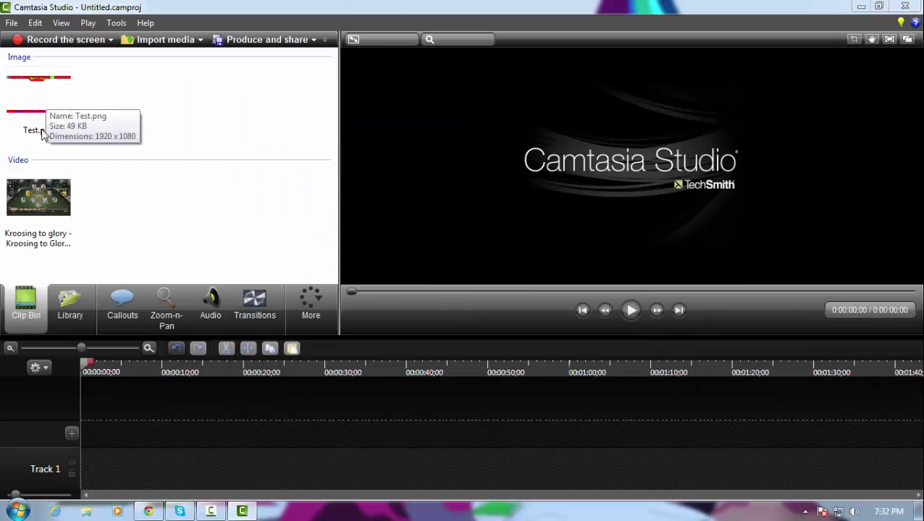
click(71, 434)
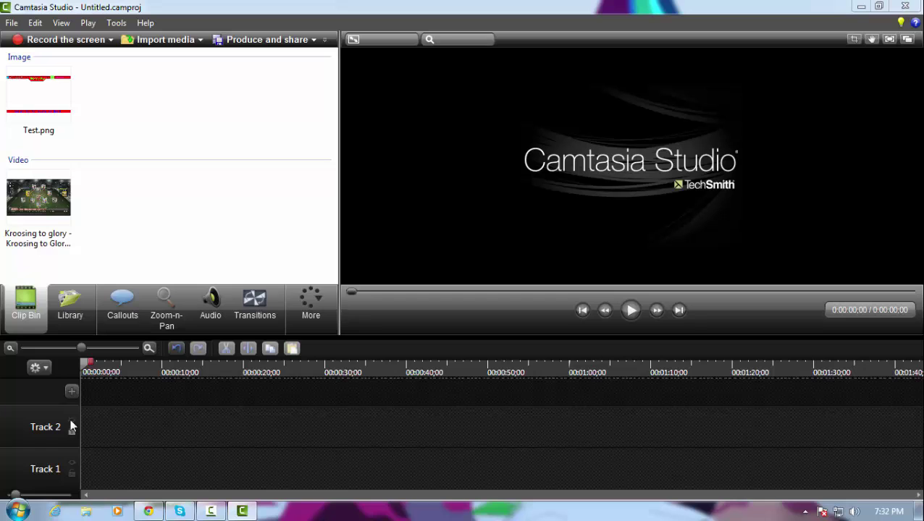
- Add a third track and place the gameplay video on Track 1
click(71, 392)
drag(34, 226, 94, 406)
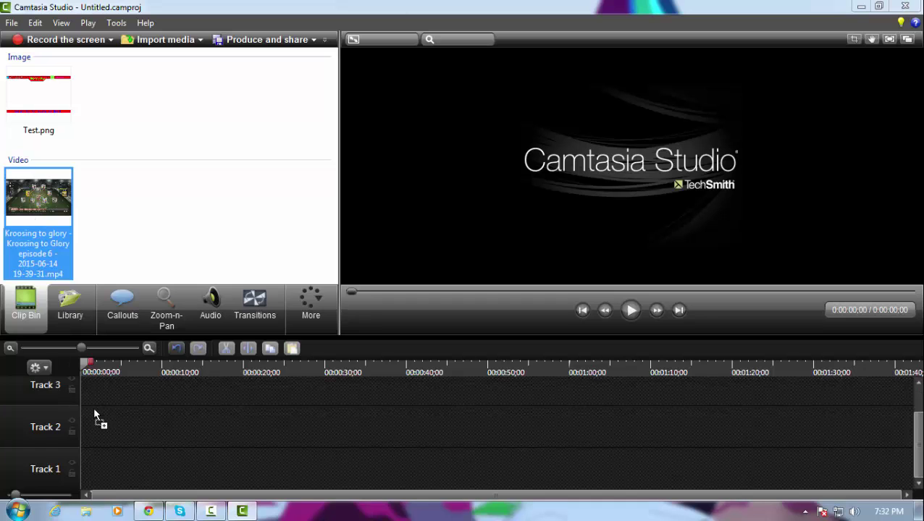
drag(110, 471, 123, 473)
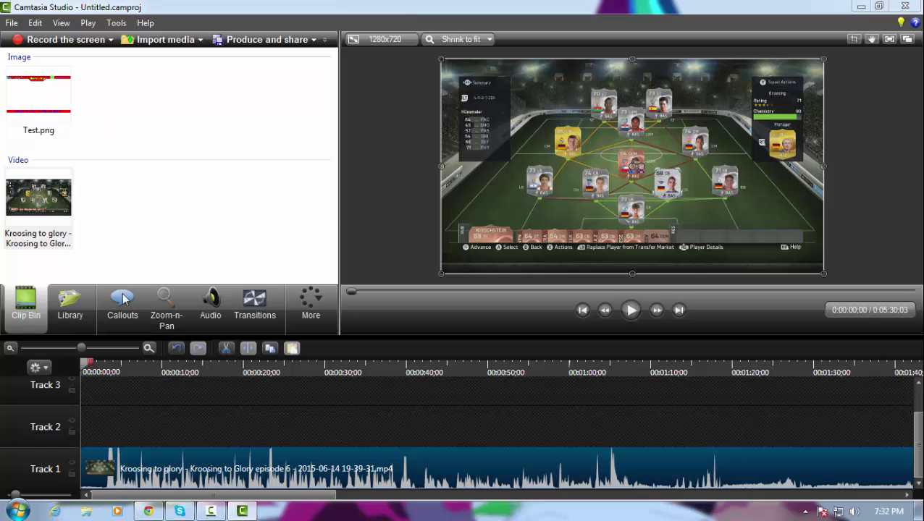
- Overlay Test.png on Track 2 across the full clip and preview the result
click(12, 348)
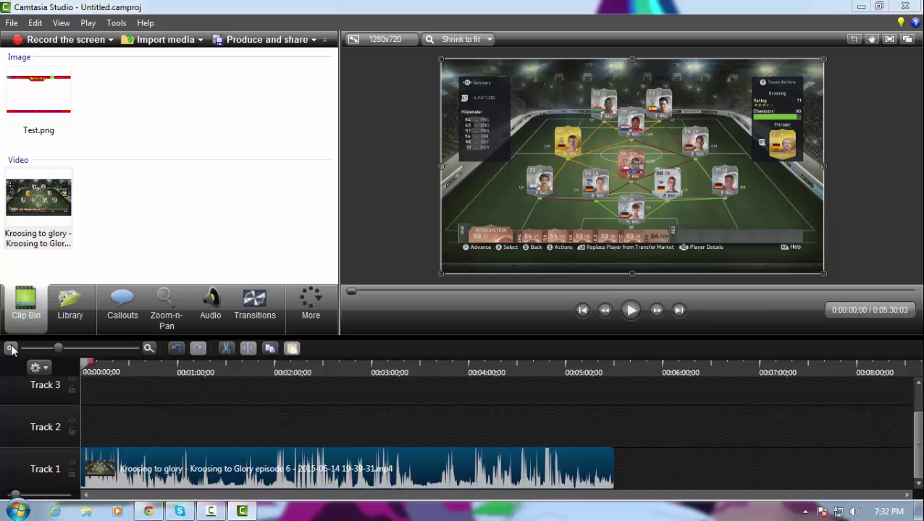
drag(51, 82, 613, 420)
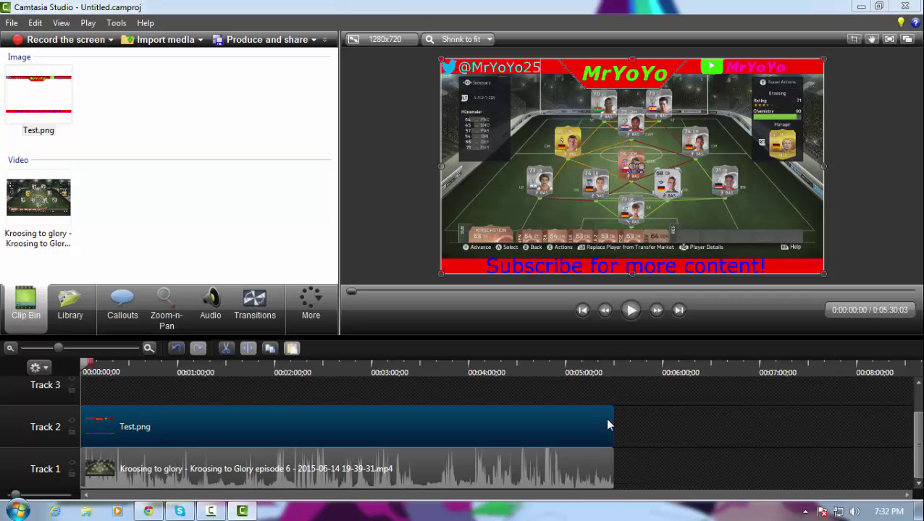
click(631, 315)
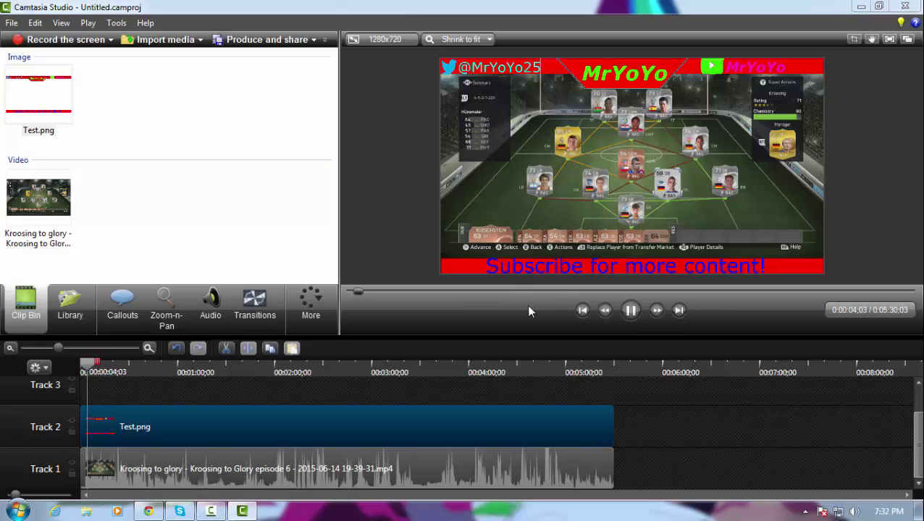
click(631, 313)
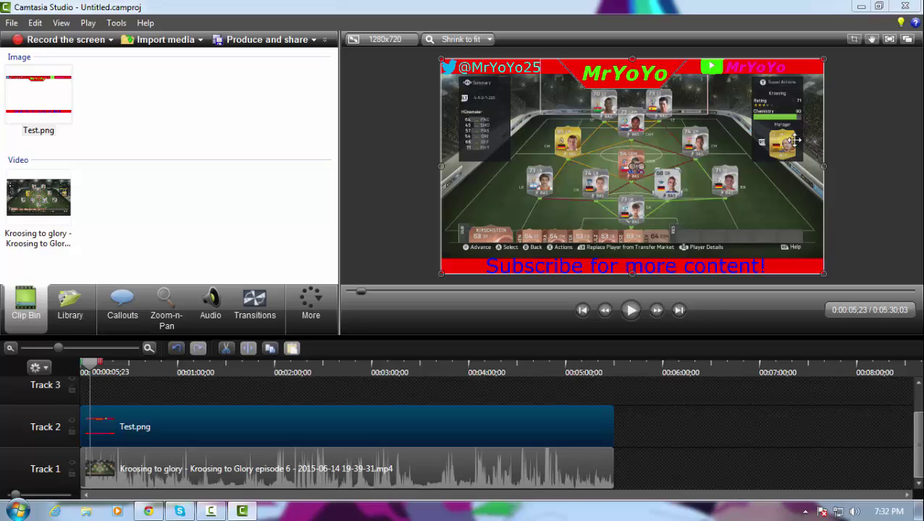